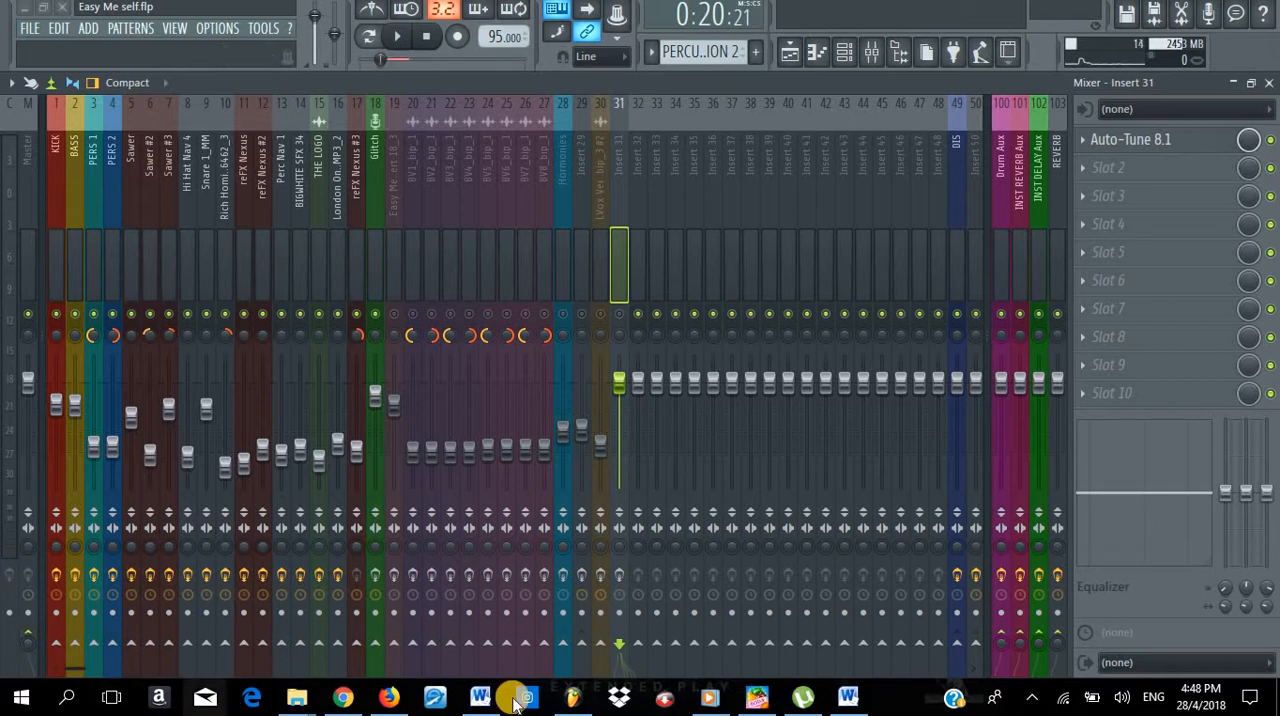
# - Switch to the Firefox window and look over the SherwayneVEVO channel's uploaded videos
pyautogui.moveTo(481, 693)
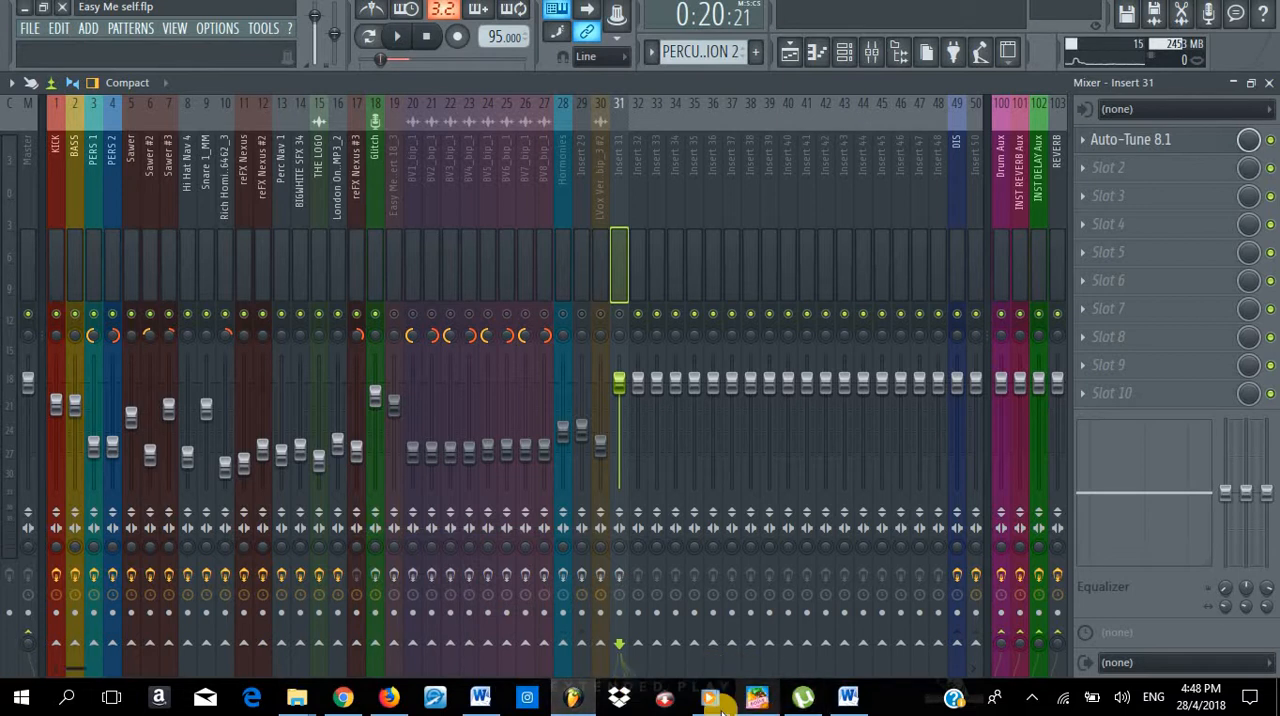
pyautogui.moveTo(709, 706)
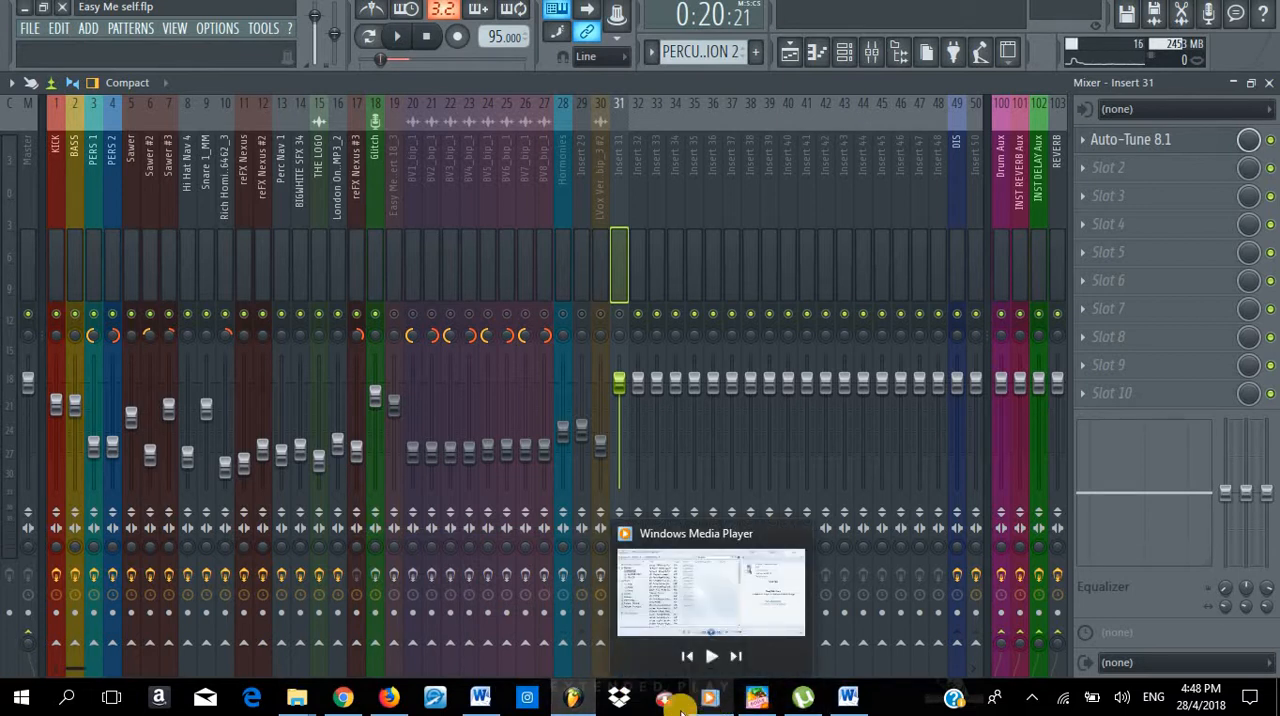
pyautogui.moveTo(384, 706)
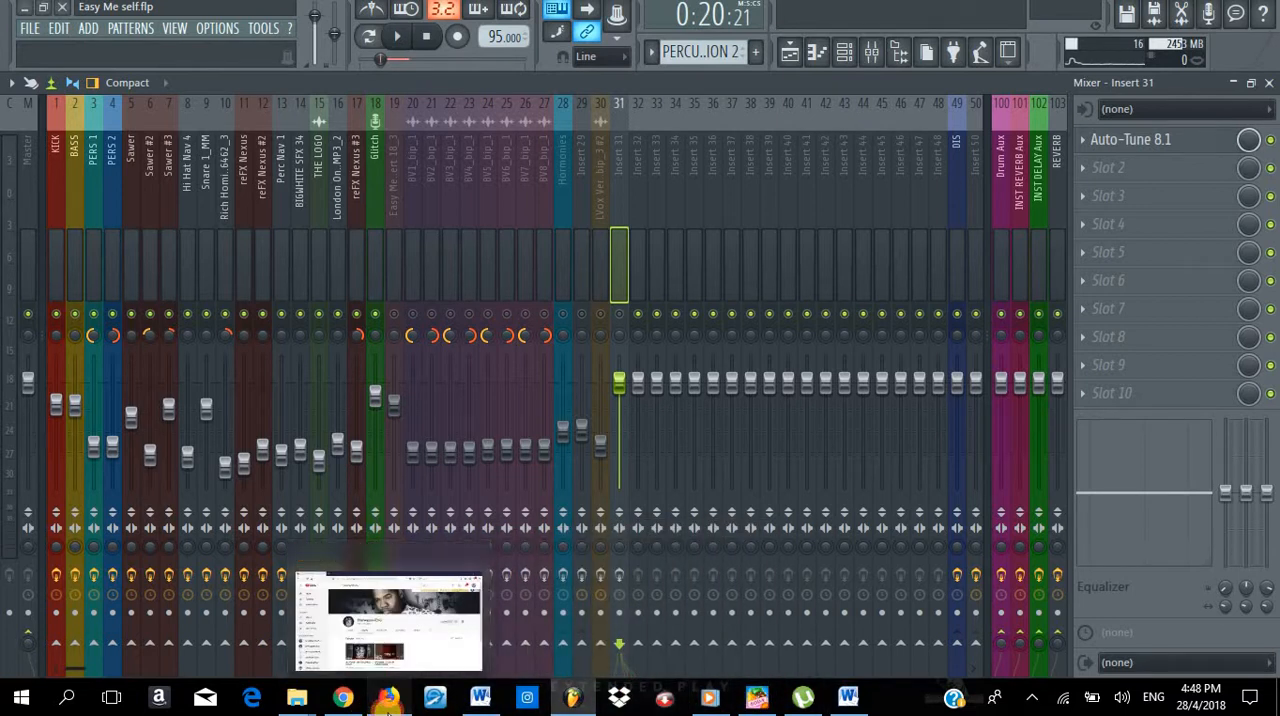
pyautogui.click(405, 630)
pyautogui.scroll(-2, 449, 596)
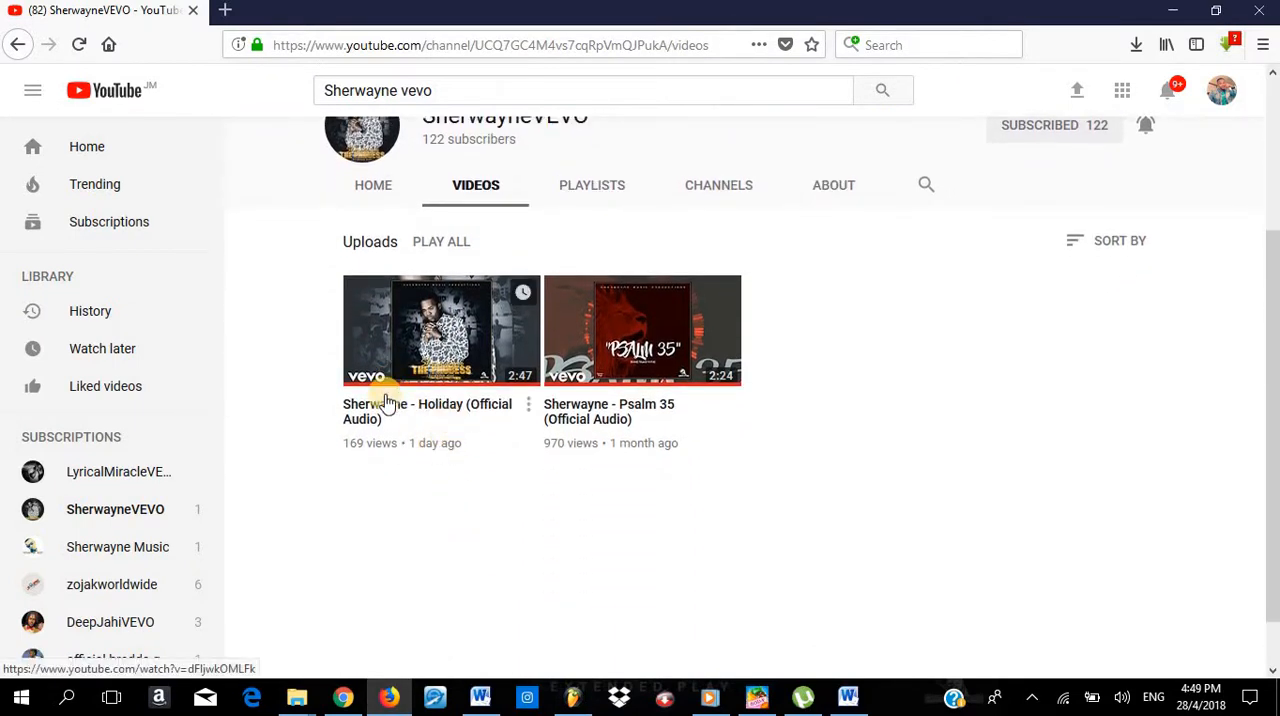
pyautogui.scroll(2, 420, 440)
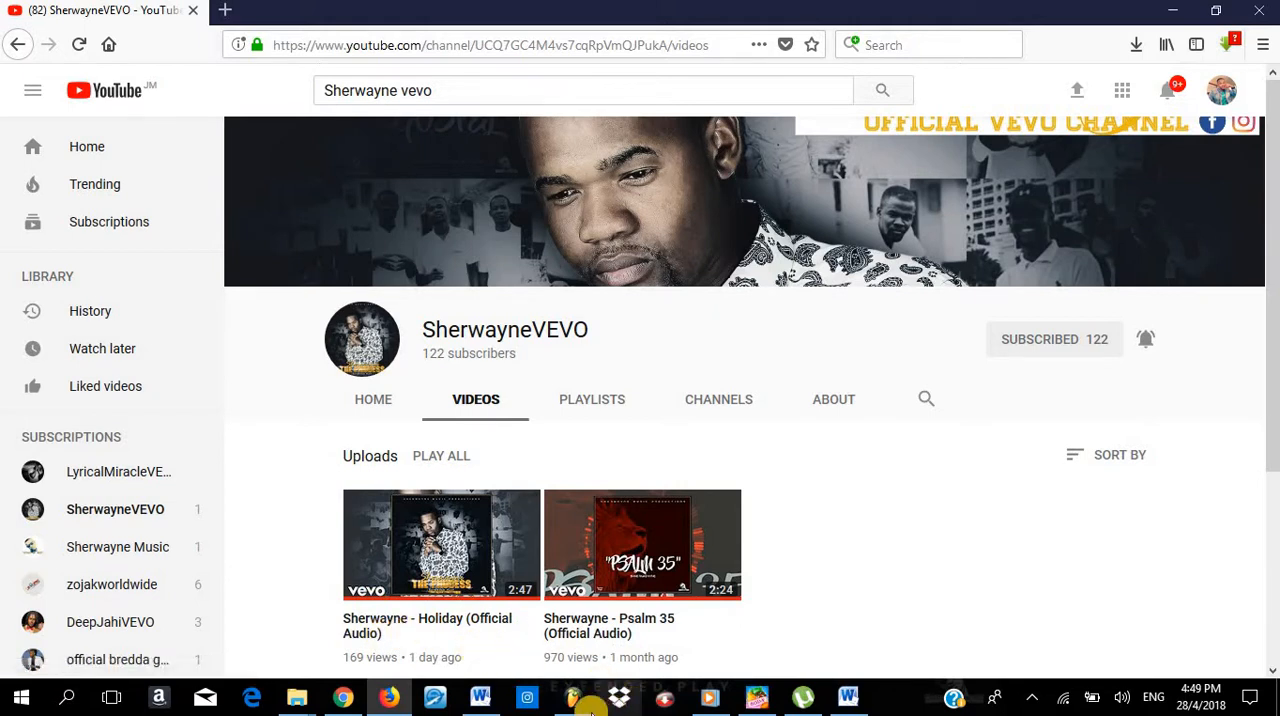
# - Return to FL Studio, close the mixer and look through the playlist's instrument tracks and arrangement
pyautogui.moveTo(592, 710)
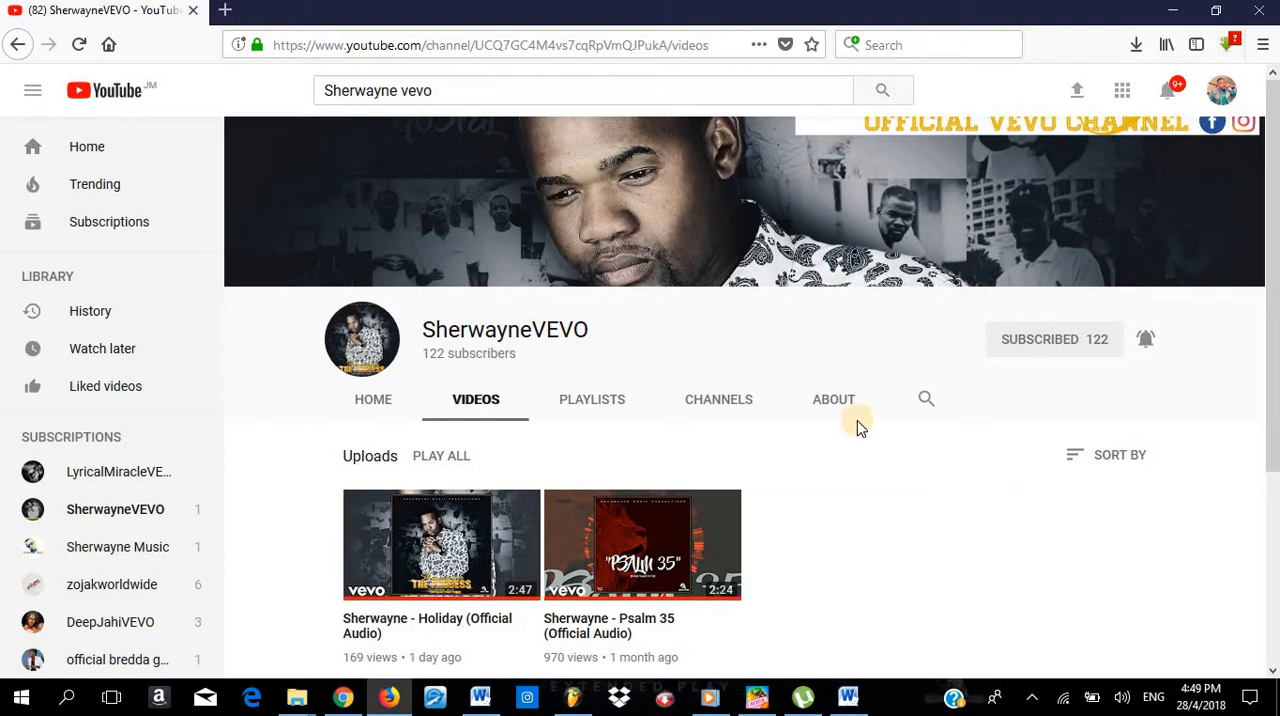
pyautogui.click(575, 708)
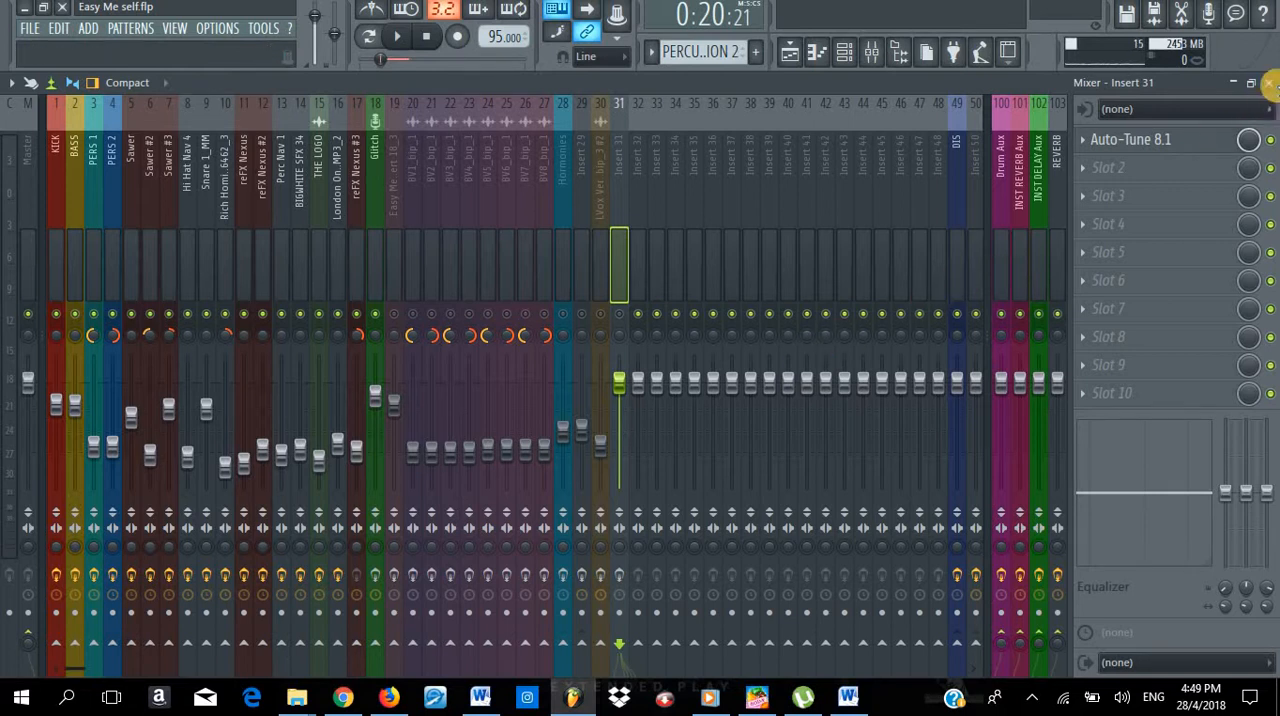
pyautogui.click(1268, 84)
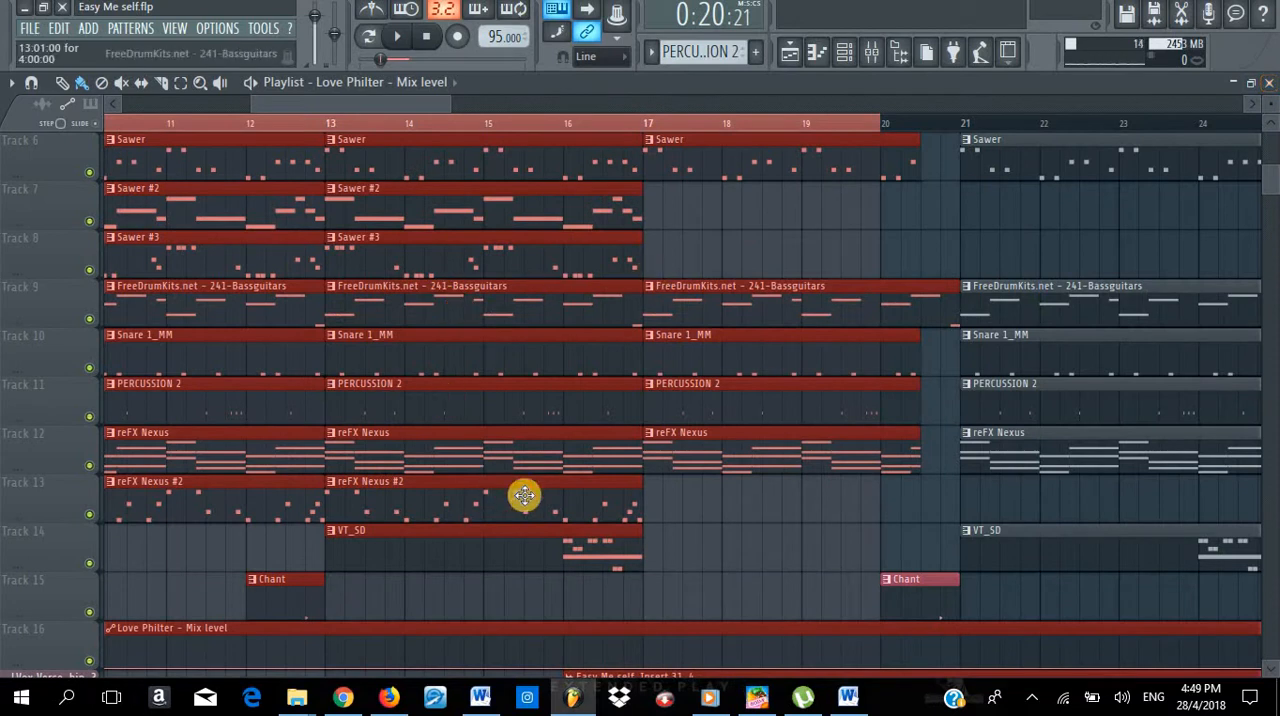
pyautogui.scroll(3, 534, 470)
pyautogui.scroll(2, 534, 470)
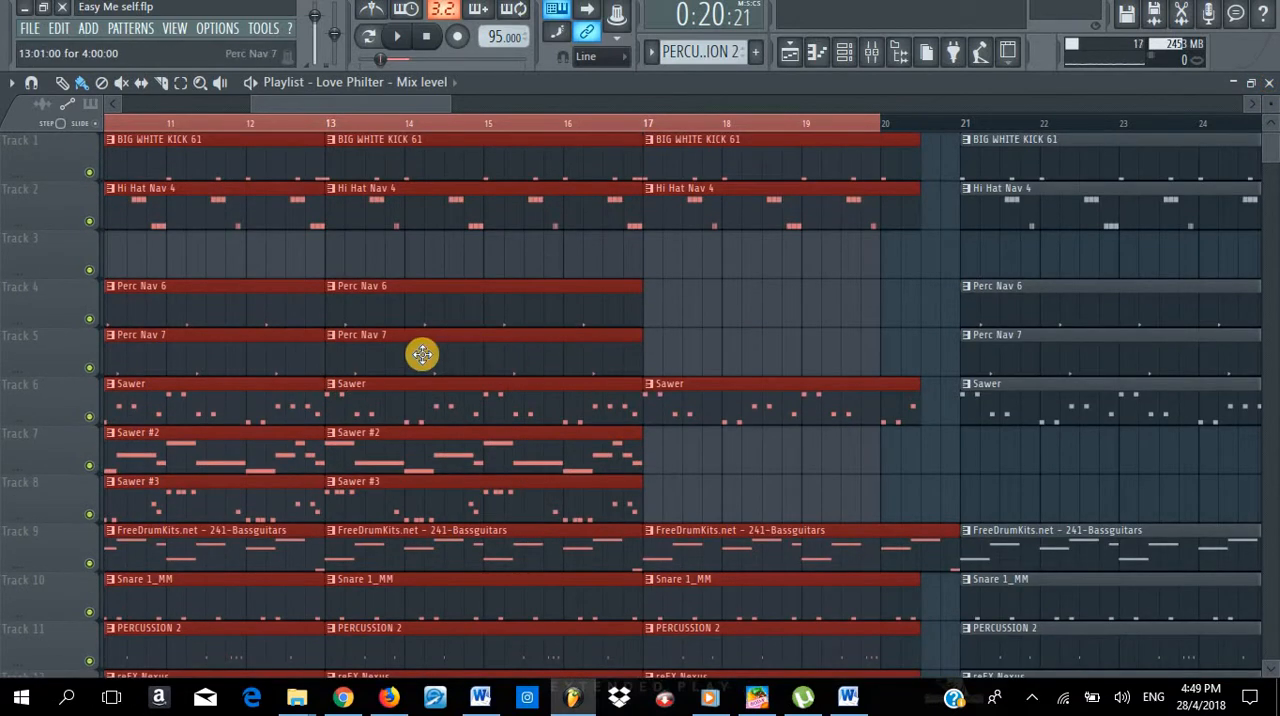
pyautogui.scroll(-3, 419, 355)
pyautogui.scroll(-5, 420, 355)
pyautogui.scroll(8, 425, 350)
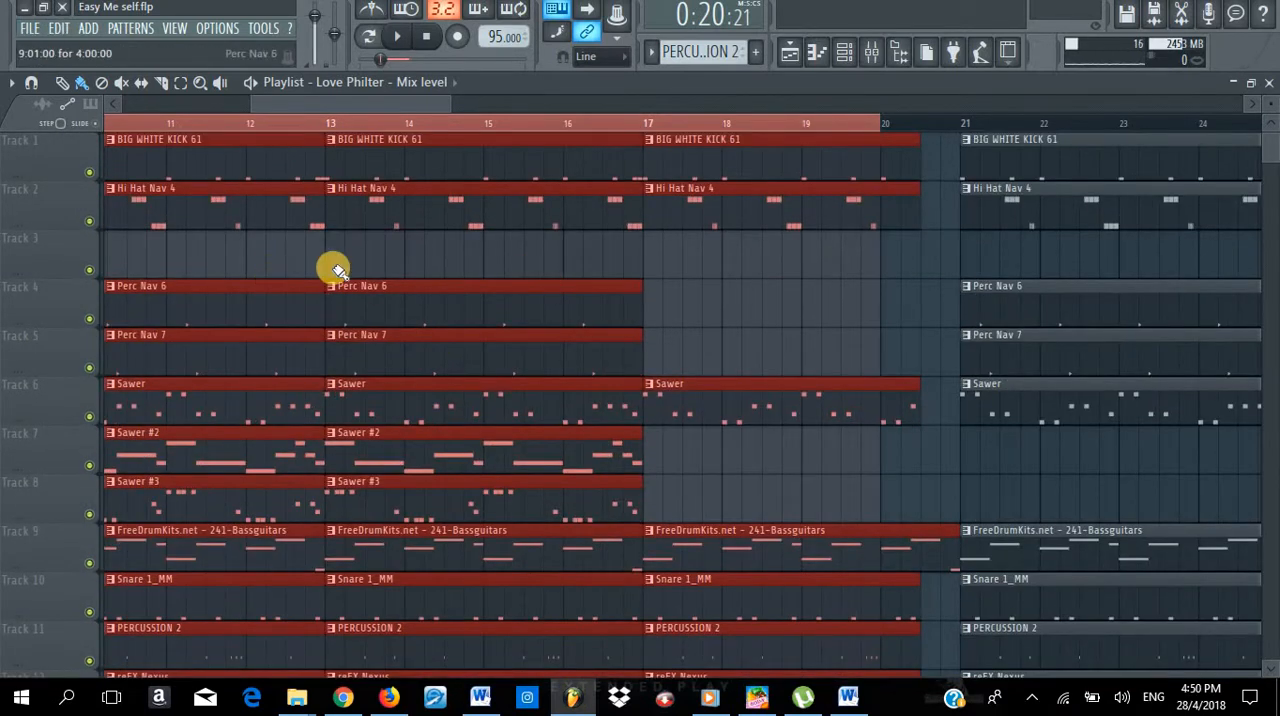
pyautogui.scroll(-4, 317, 268)
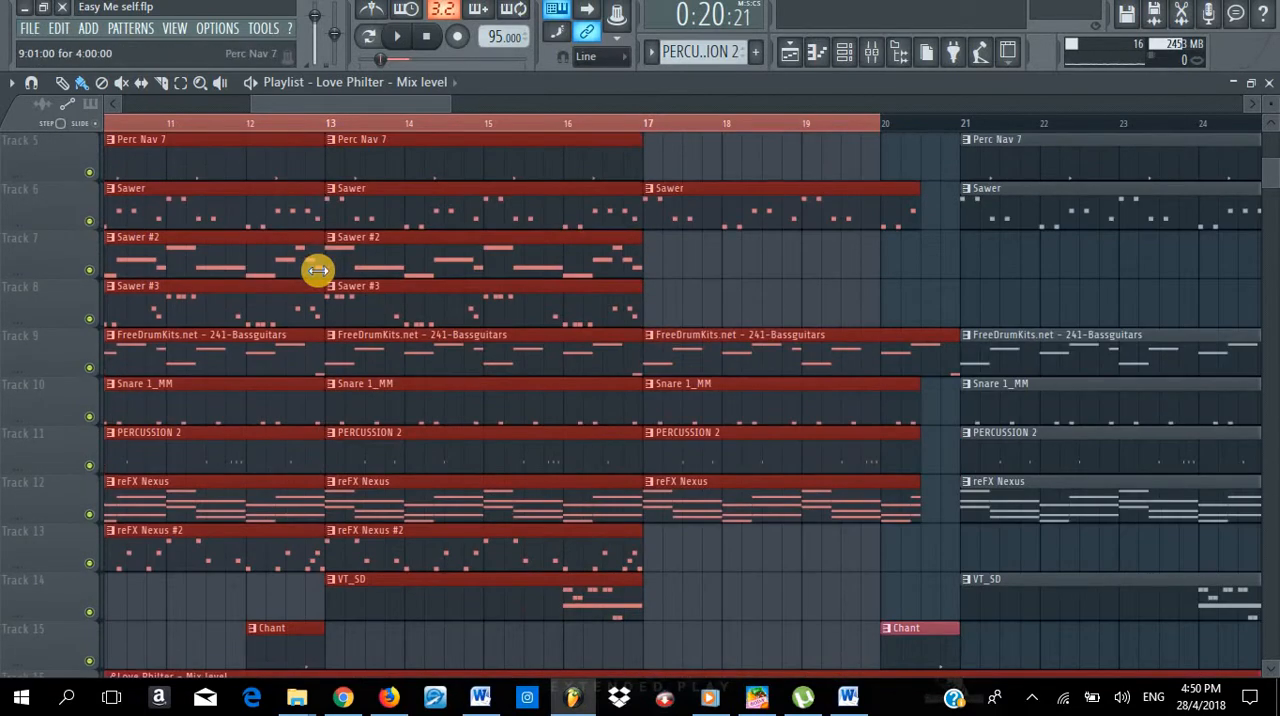
pyautogui.scroll(4, 300, 330)
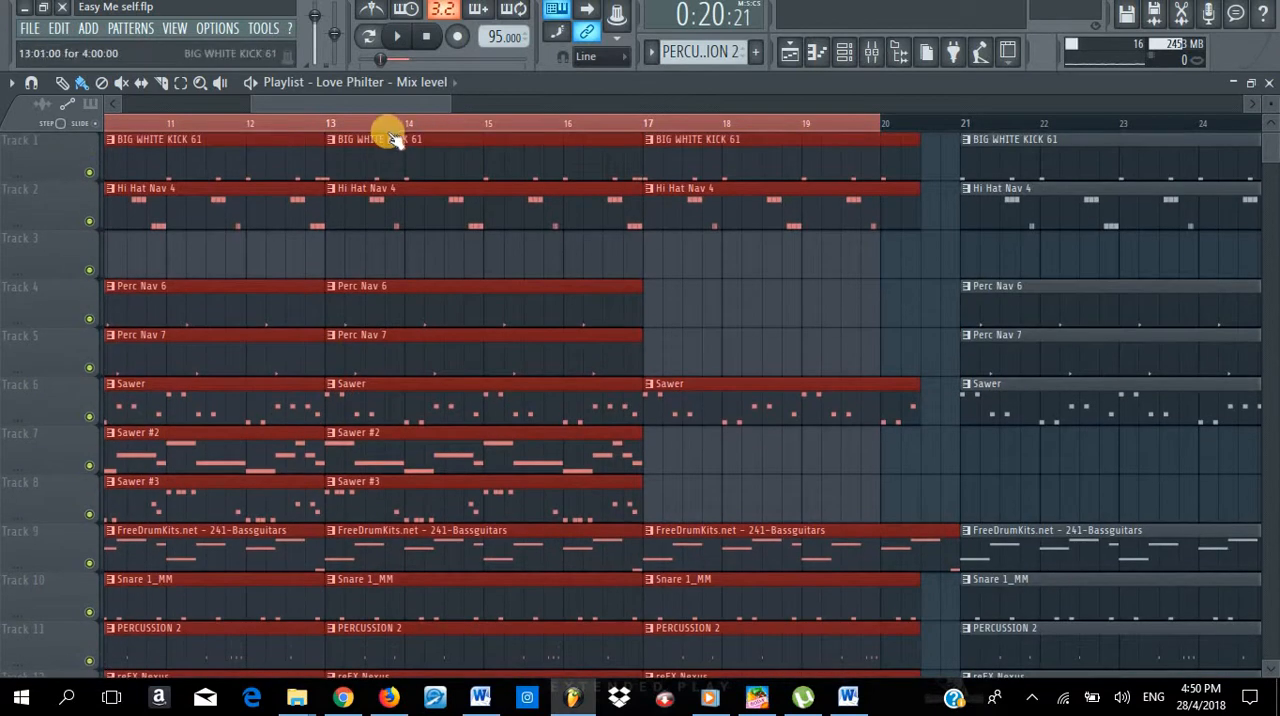
pyautogui.scroll(-5, 395, 138)
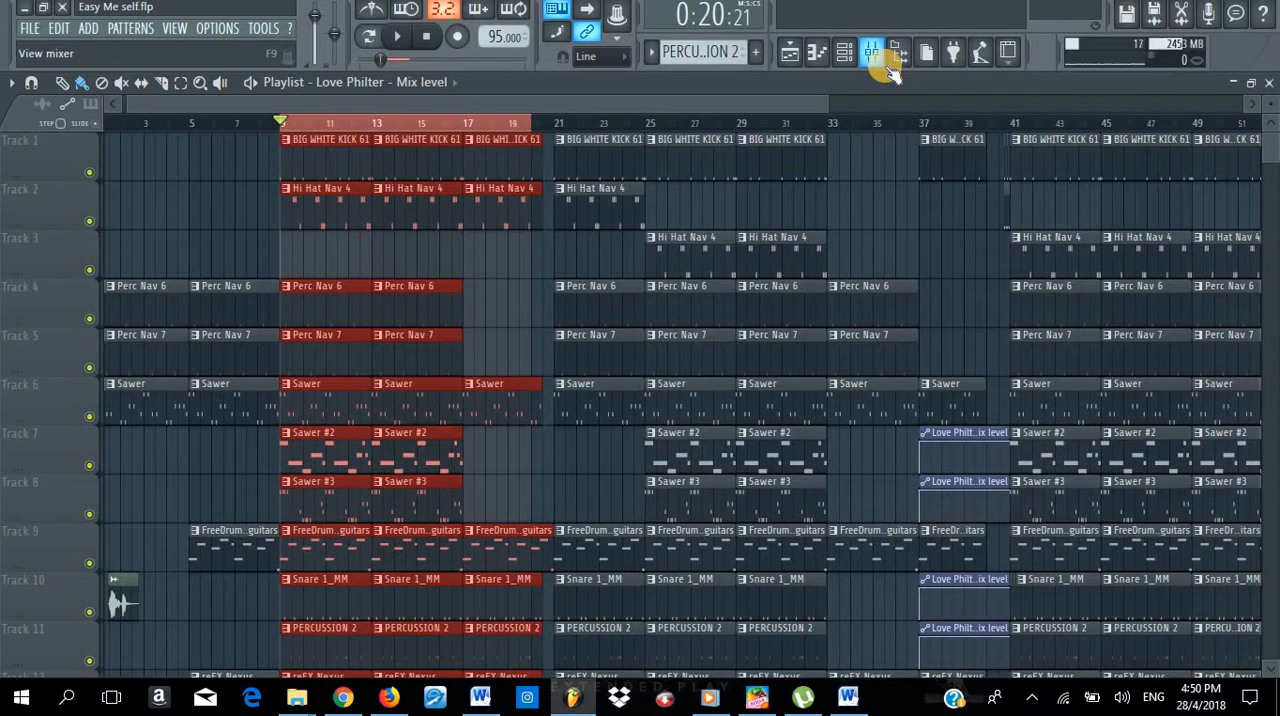
# - Play the selected section from bar 9, show the mixer to watch its level meters, and stop playback
pyautogui.press('space')
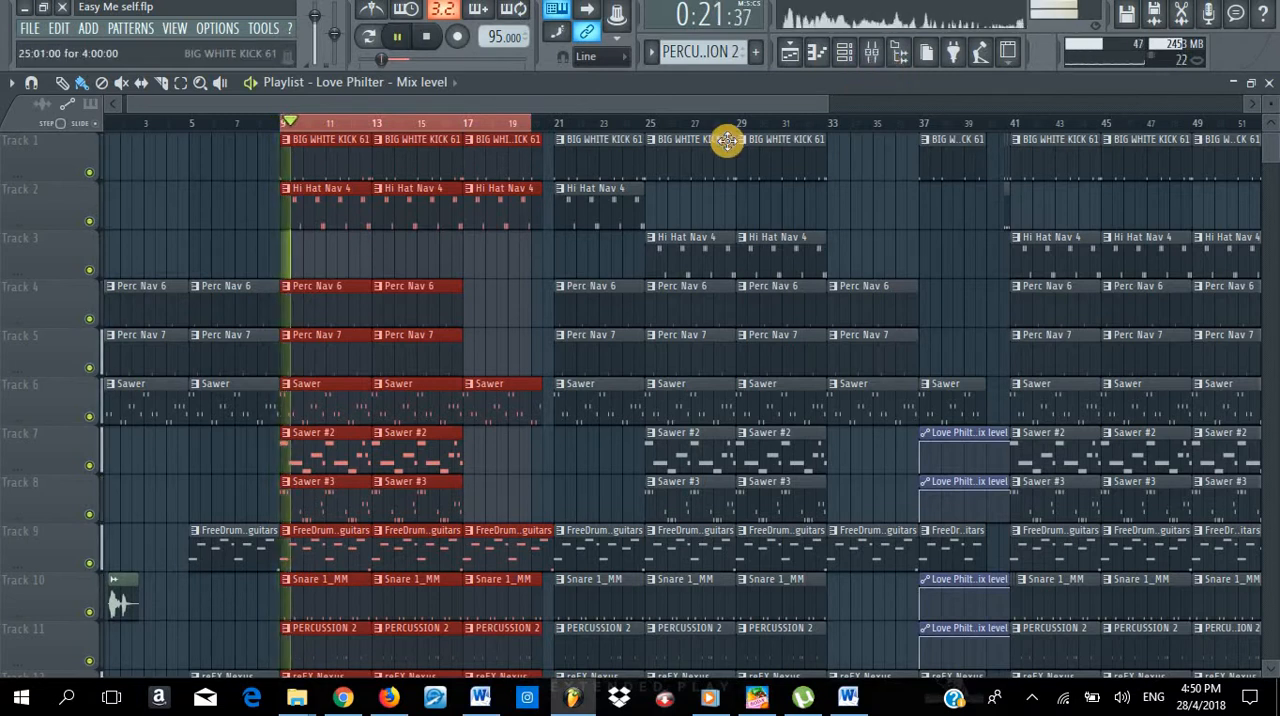
pyautogui.scroll(-6, 720, 188)
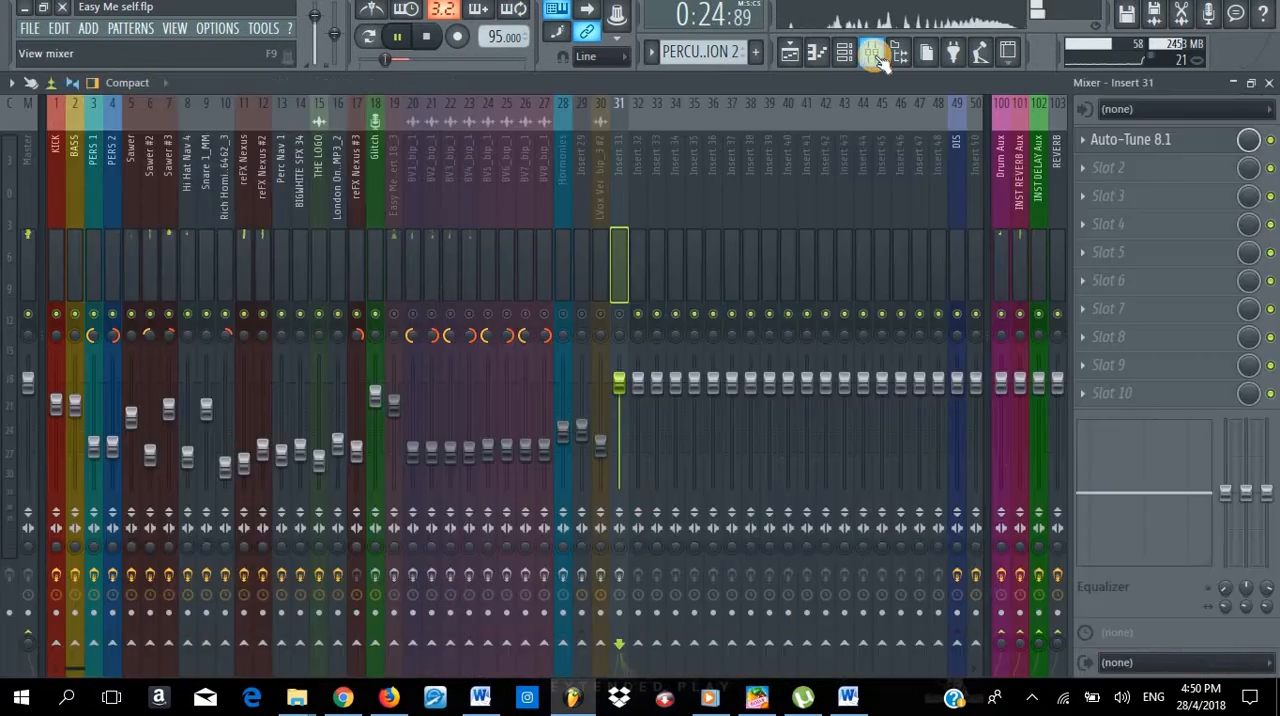
pyautogui.click(875, 57)
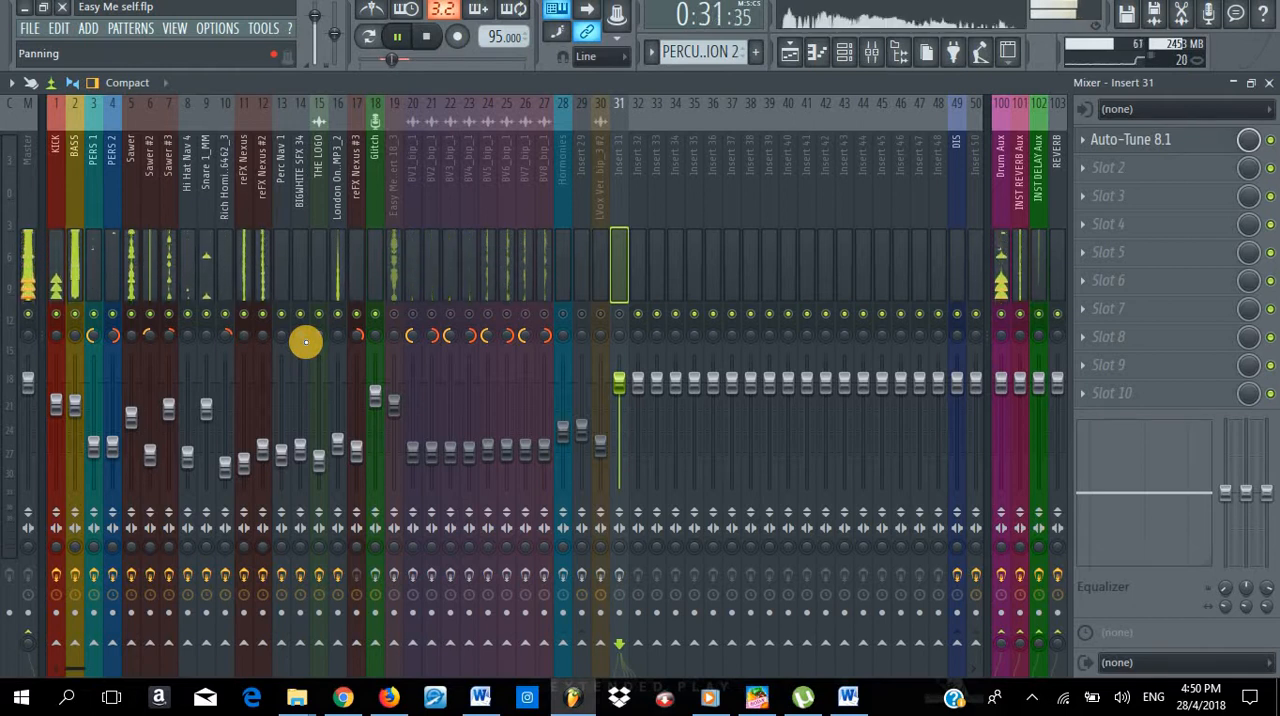
pyautogui.press('space')
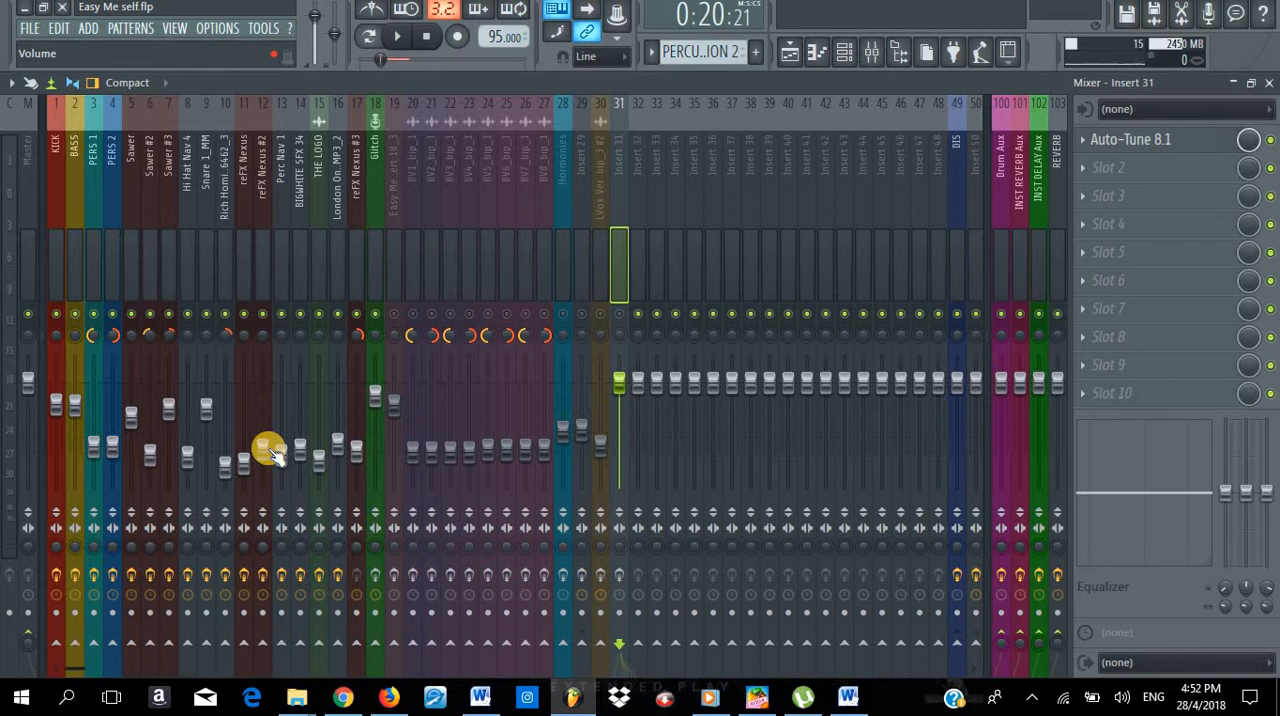
# - Replay the selected section with the playlist in view, examine its tracks from the kick to the vocals, and stop playback
pyautogui.press('space')
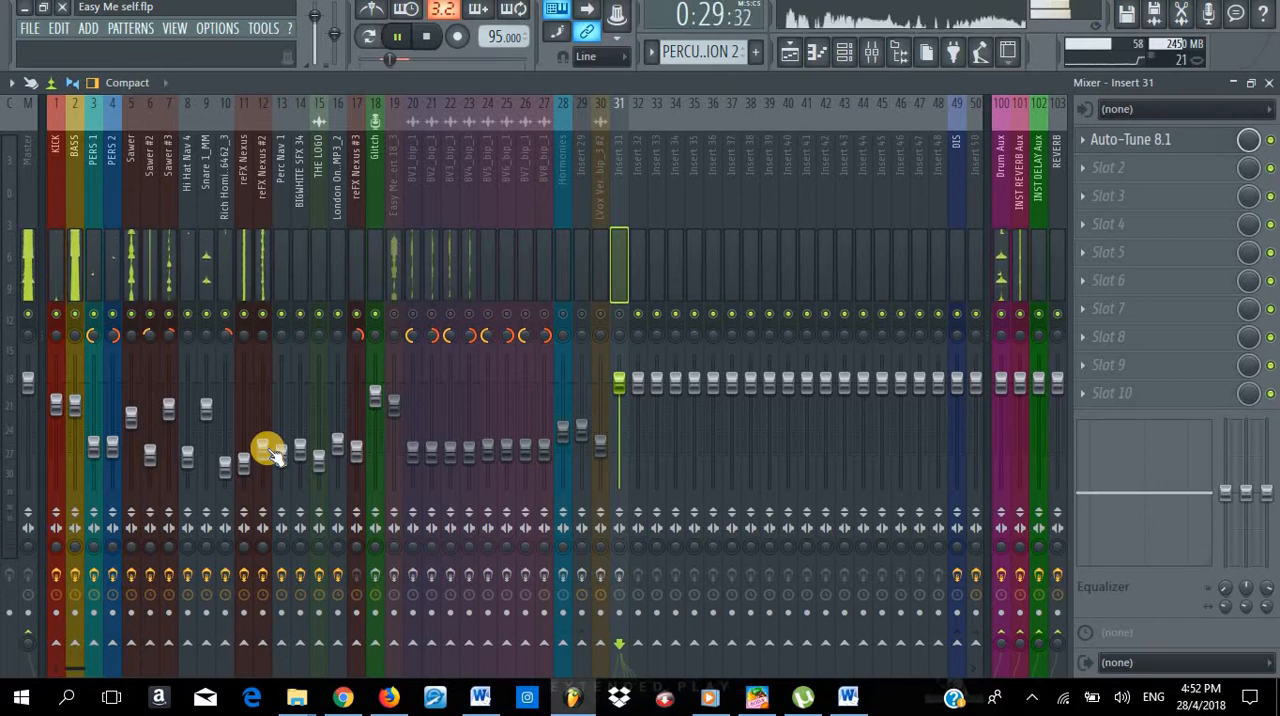
pyautogui.press('F5')
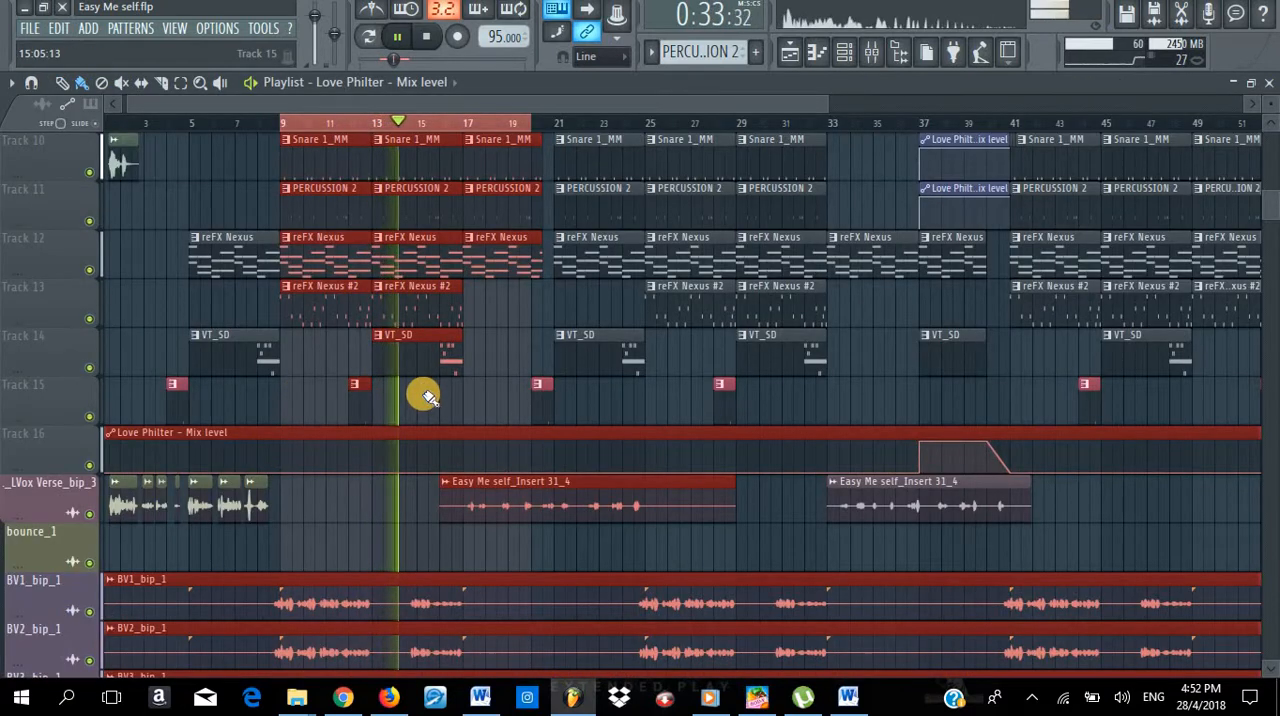
pyautogui.scroll(9, 422, 397)
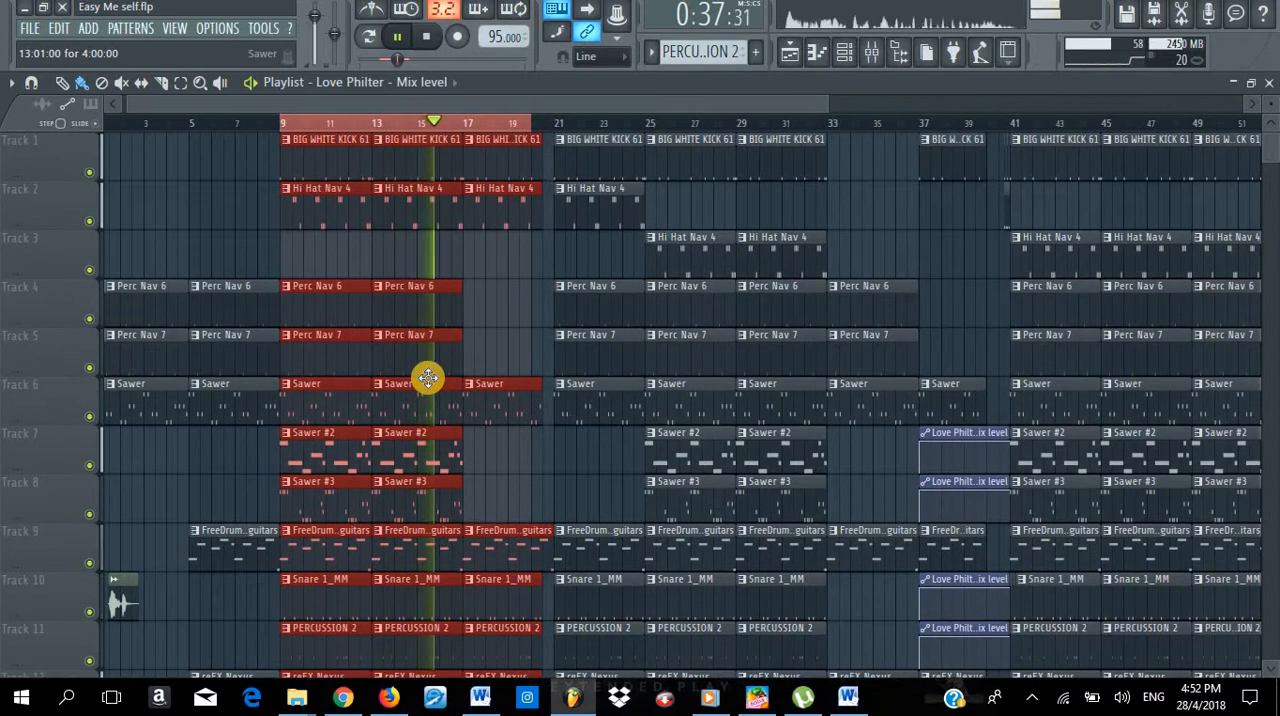
pyautogui.scroll(-5, 428, 378)
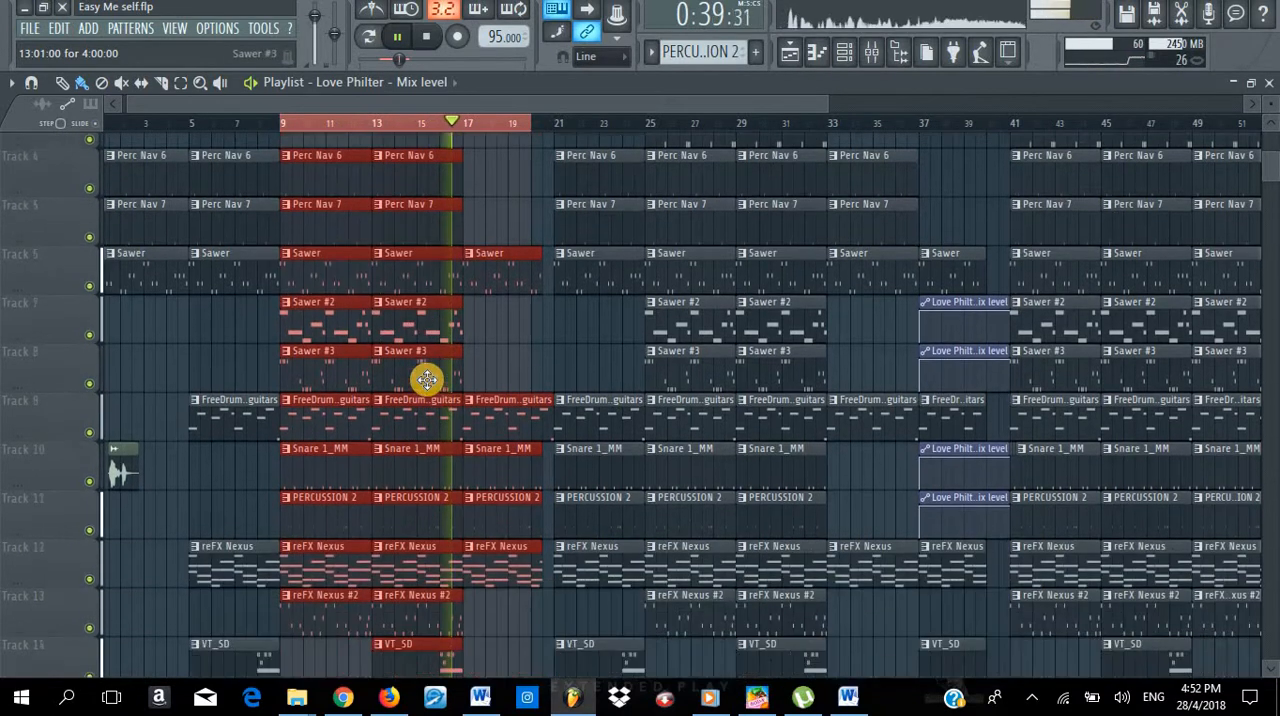
pyautogui.scroll(-1, 427, 380)
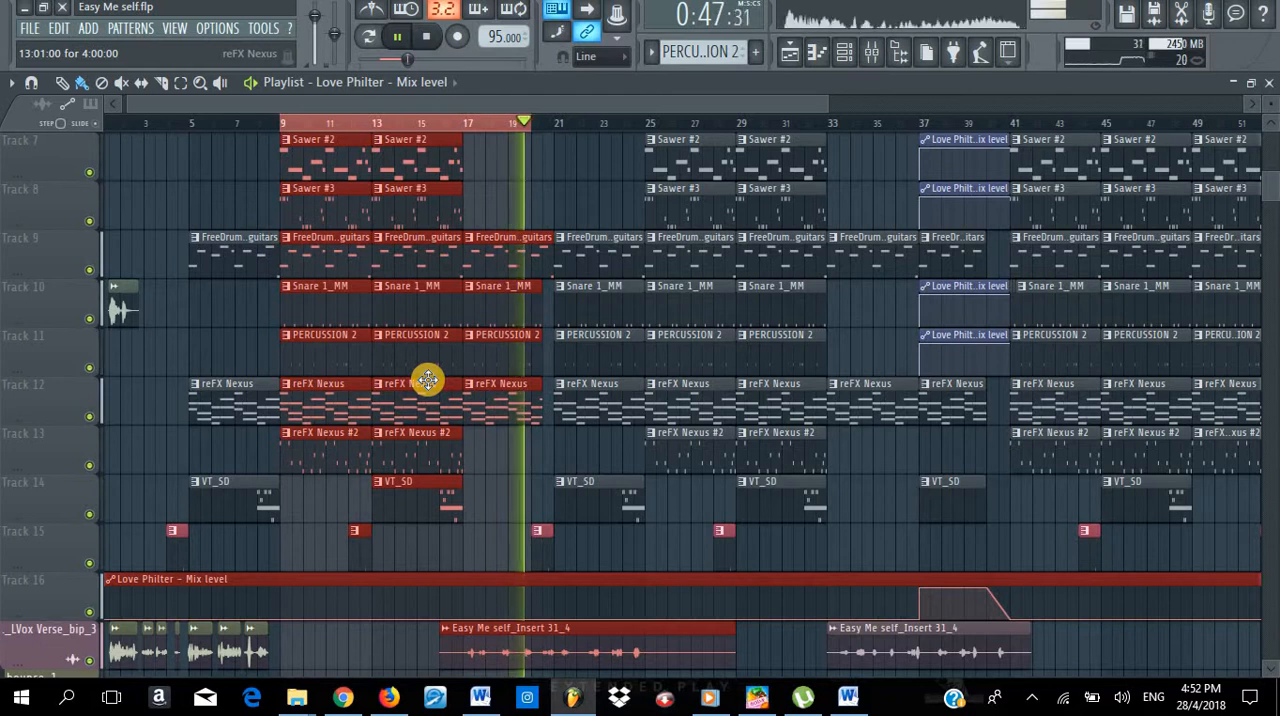
pyautogui.press('space')
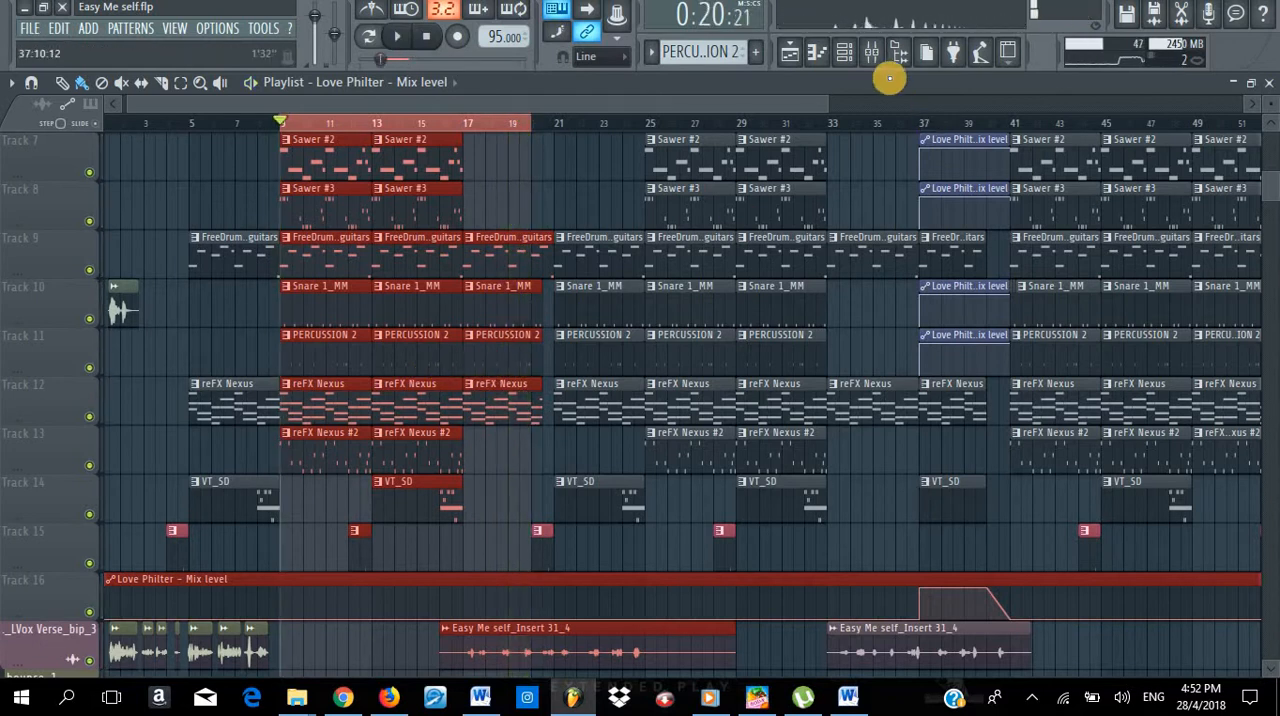
# - In the mixer, enable the effect slots on tracks 18 to 31 and unmute all muted vocal tracks
pyautogui.click(872, 53)
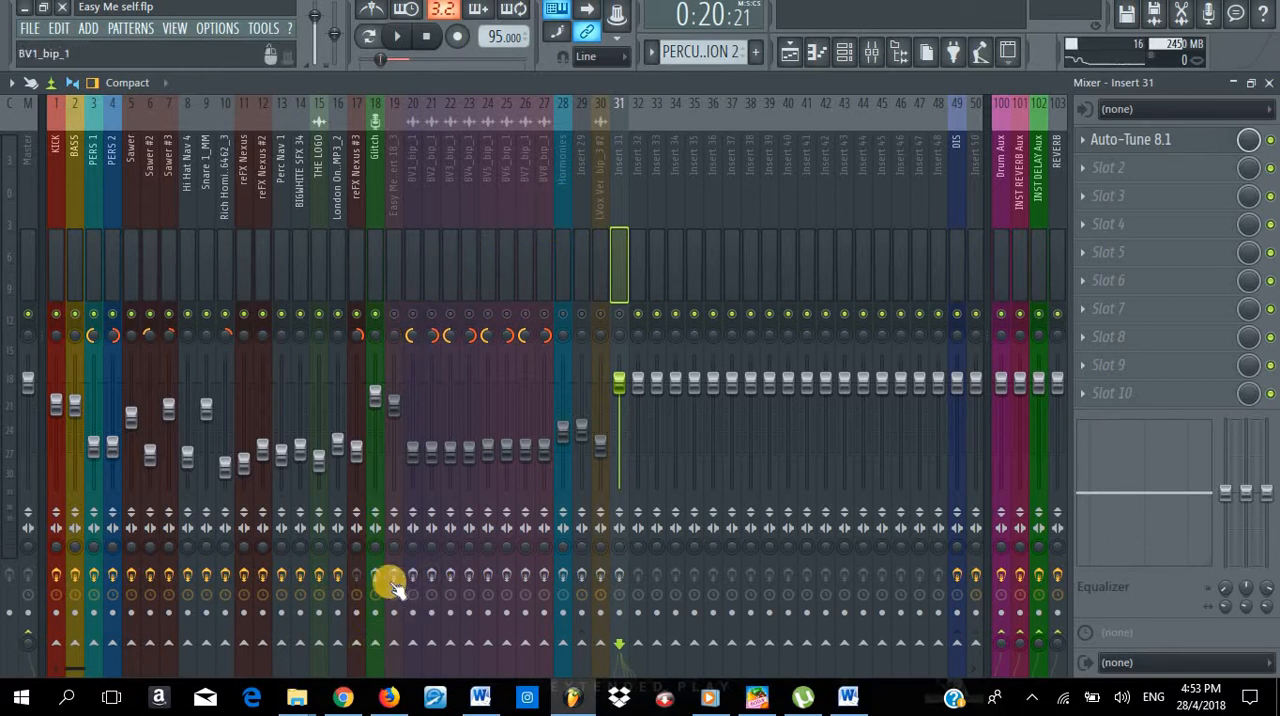
pyautogui.moveTo(381, 583); pyautogui.dragTo(608, 580)
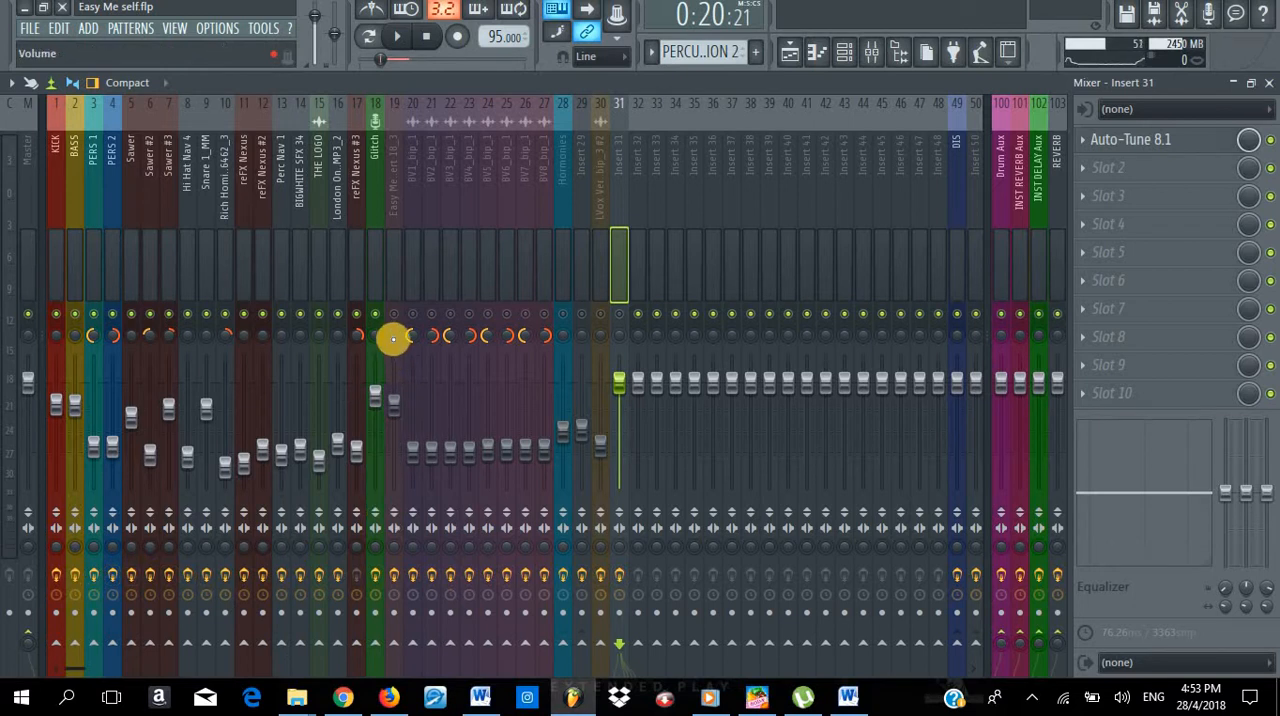
pyautogui.rightClick(396, 316)
pyautogui.rightClick(396, 316)
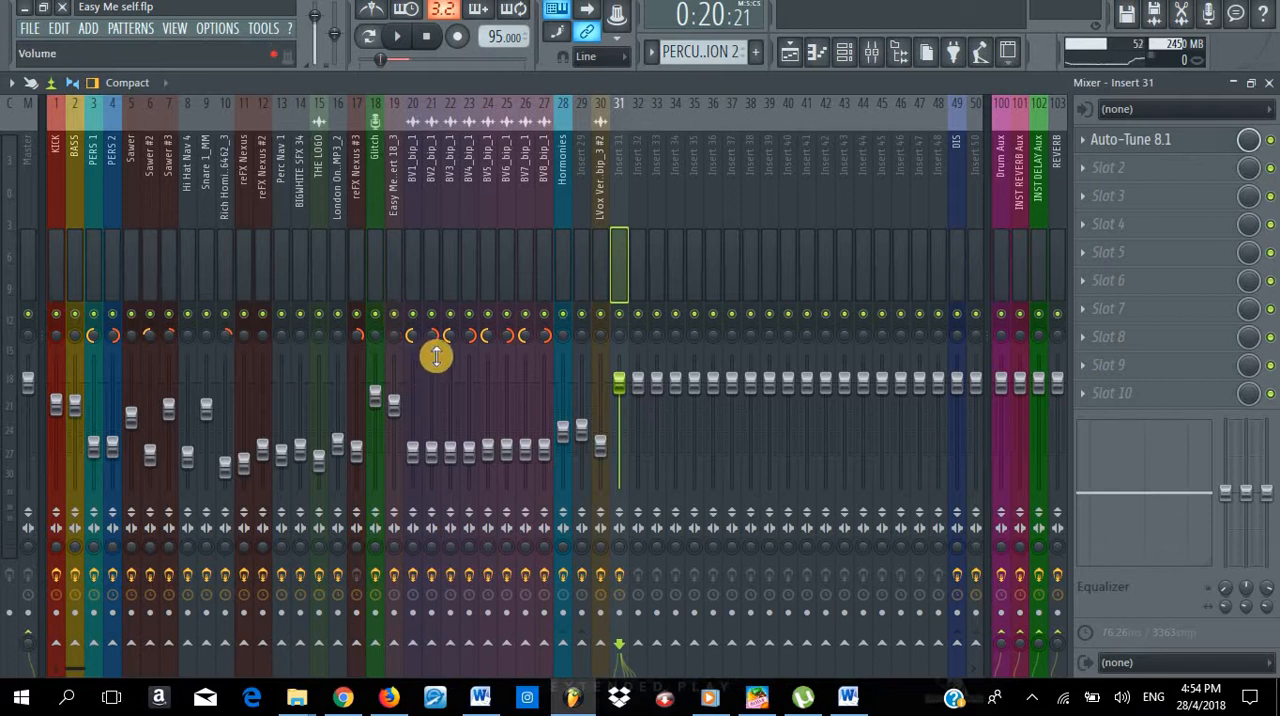
# - Disable the effect slots on mixer tracks 18 to 31, from Glitch through the vocal tracks to Insert 31
pyautogui.click(376, 576)
pyautogui.click(395, 576)
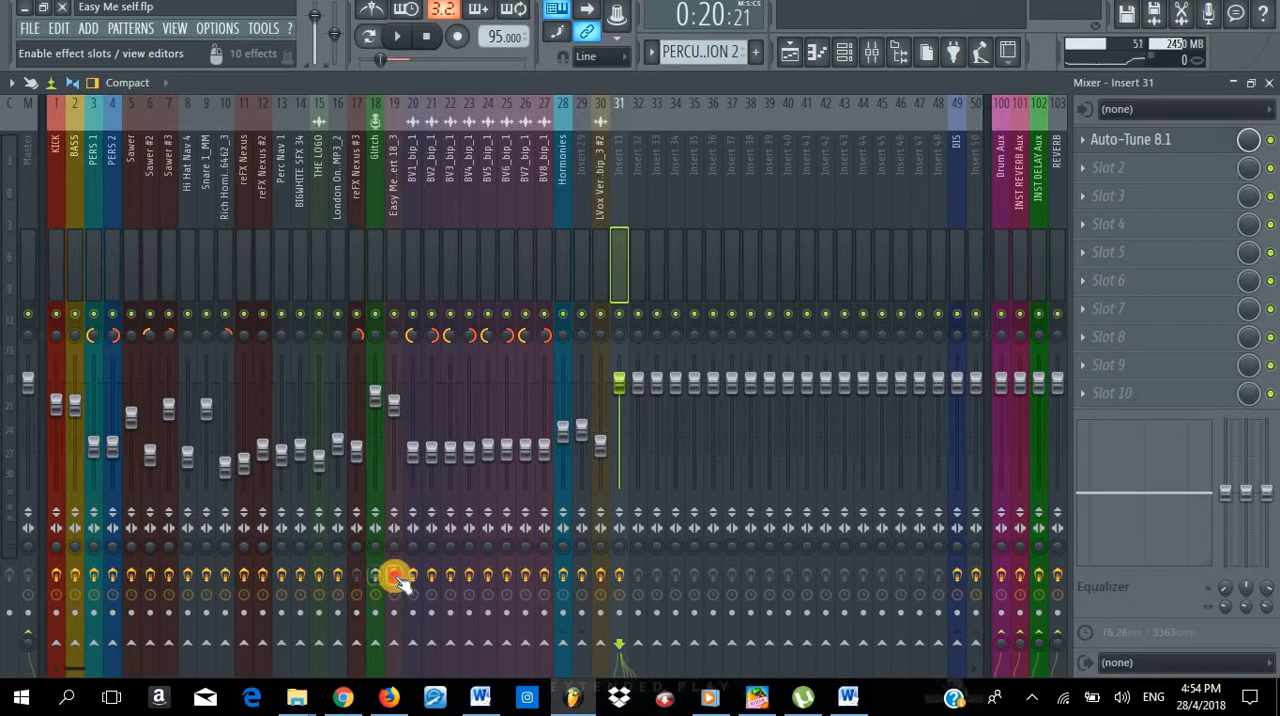
pyautogui.click(414, 574)
pyautogui.click(433, 575)
pyautogui.click(451, 575)
pyautogui.click(470, 575)
pyautogui.click(488, 575)
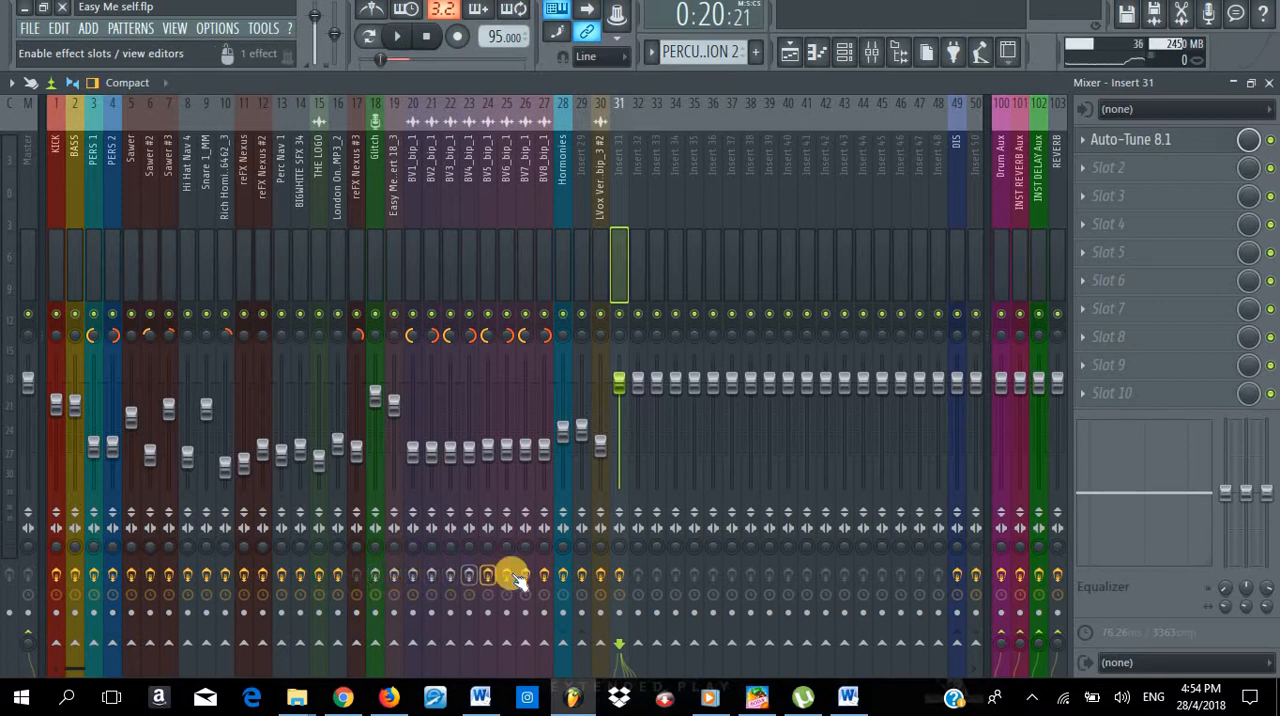
pyautogui.click(507, 575)
pyautogui.click(526, 575)
pyautogui.click(545, 575)
pyautogui.click(563, 575)
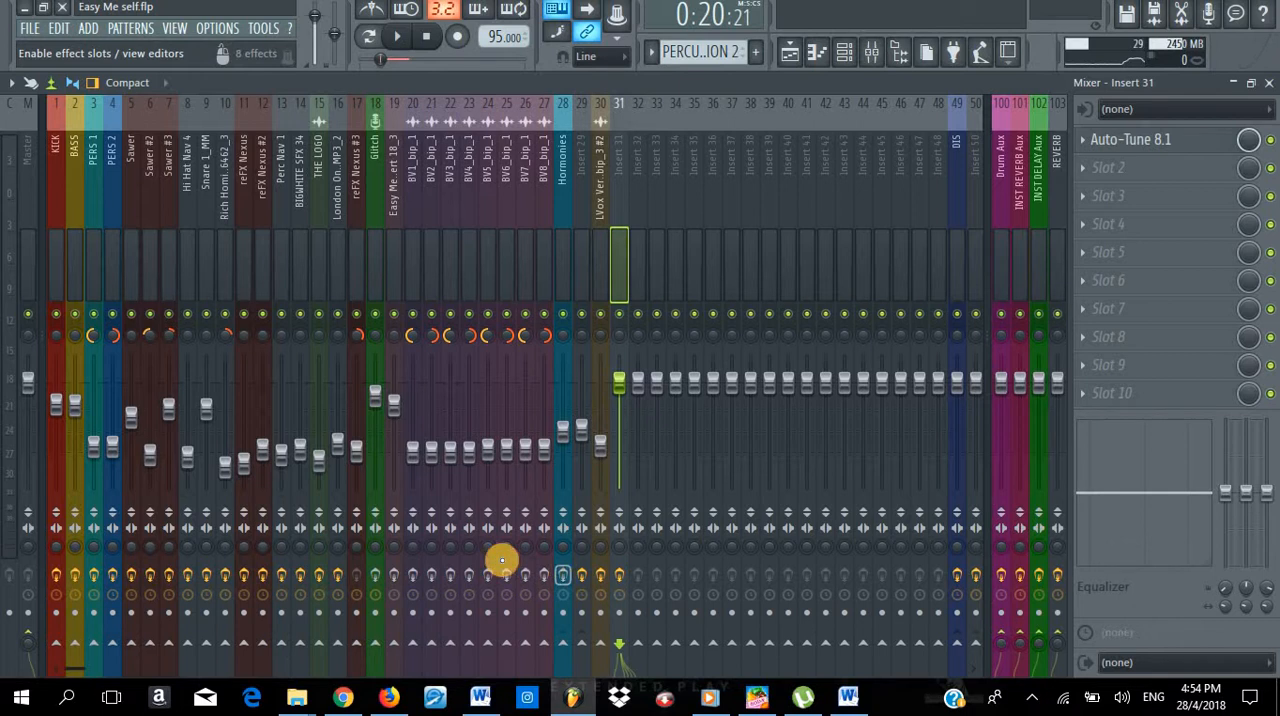
pyautogui.click(600, 576)
pyautogui.click(580, 575)
pyautogui.click(617, 577)
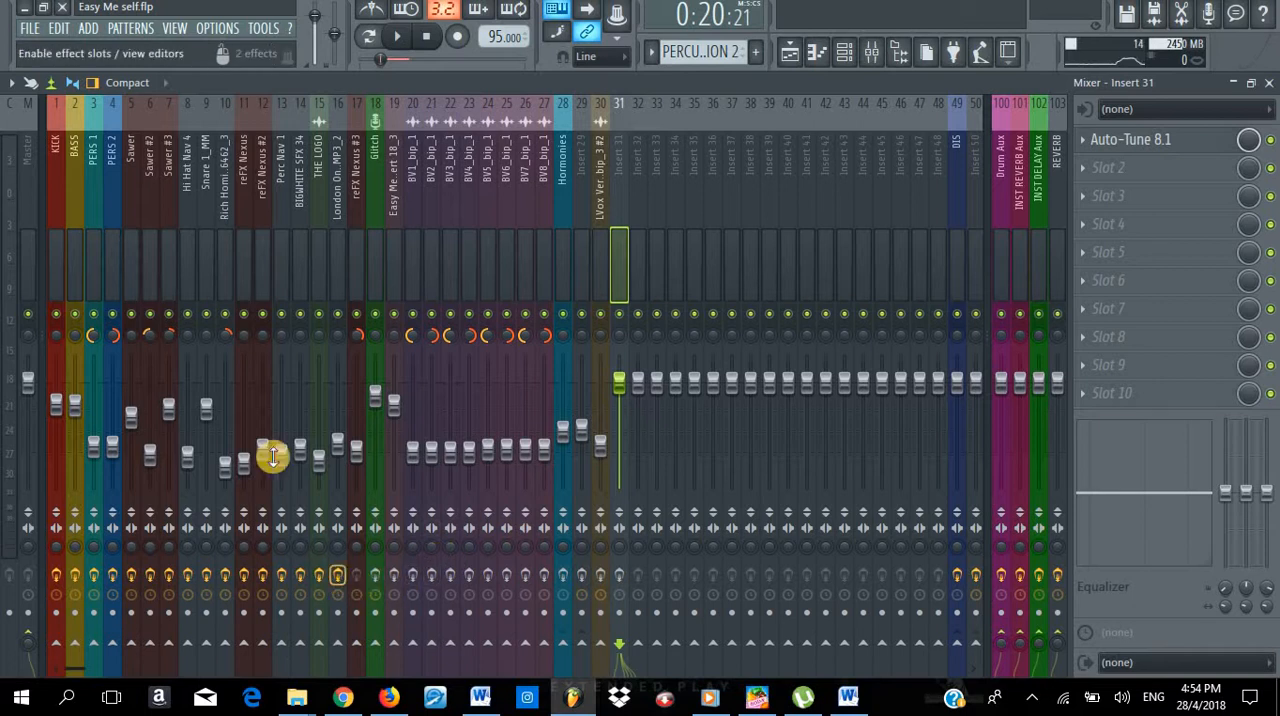
# - Inspect the effect chains of the mixer tracks from reFX Nexus #2 to reFX Nexus #3, plus Drum Aux and INST REVERB Aux
pyautogui.click(254, 268)
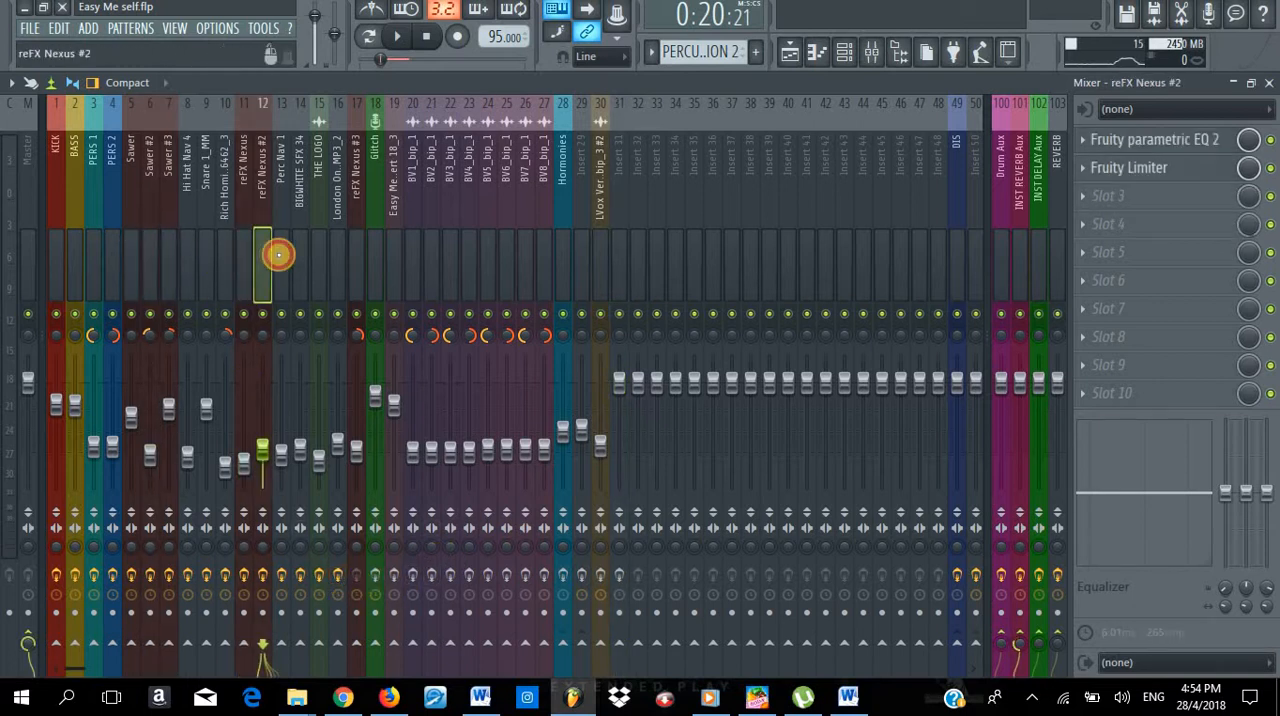
pyautogui.click(281, 252)
pyautogui.click(304, 252)
pyautogui.click(319, 252)
pyautogui.click(352, 252)
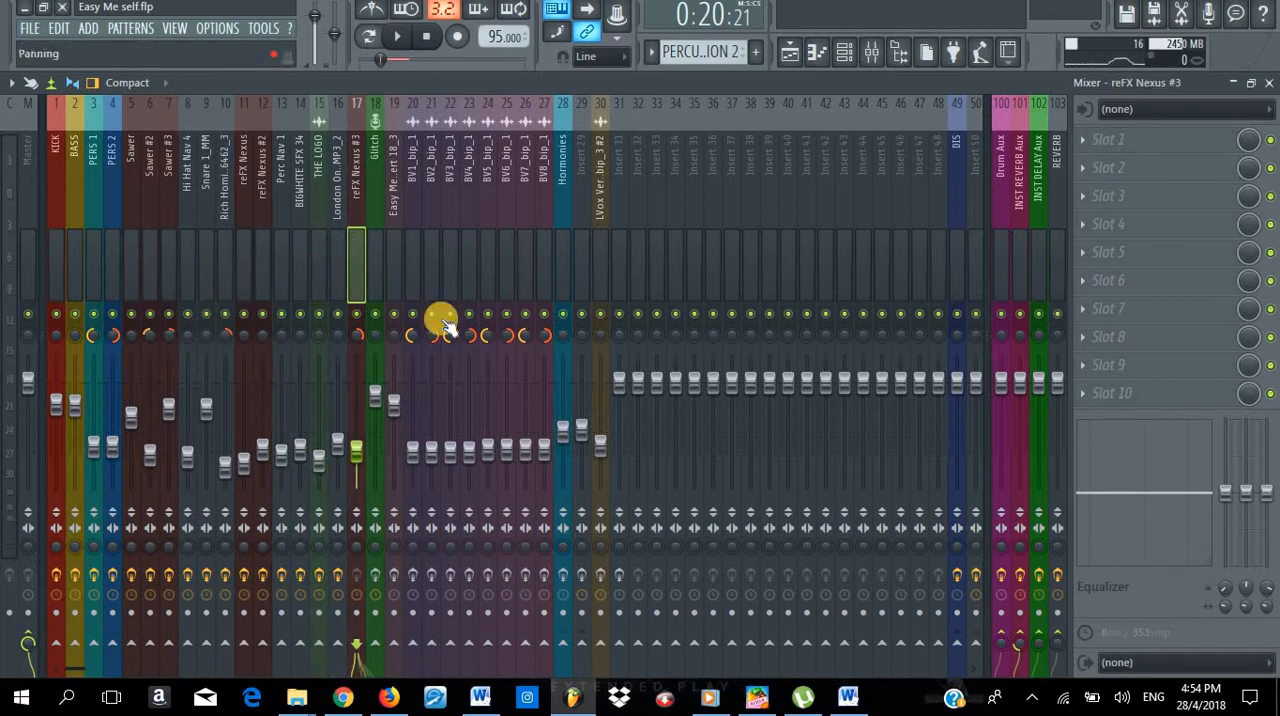
pyautogui.click(1004, 257)
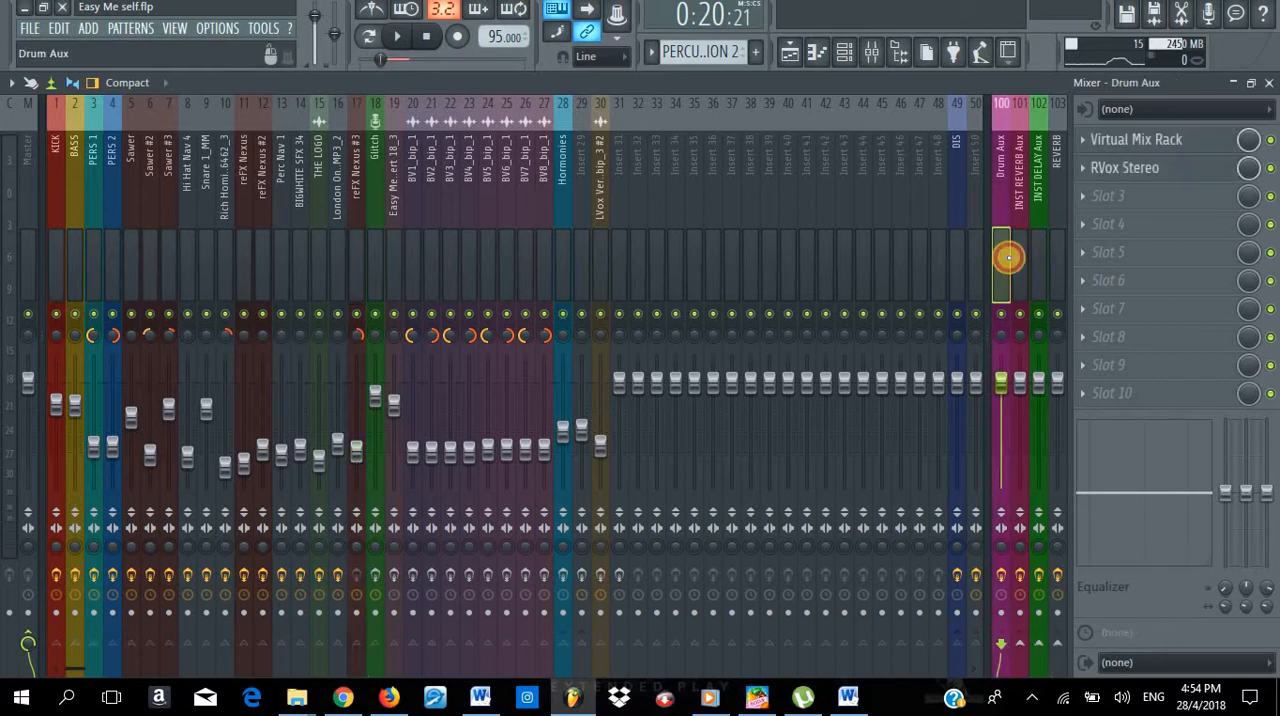
pyautogui.click(1021, 263)
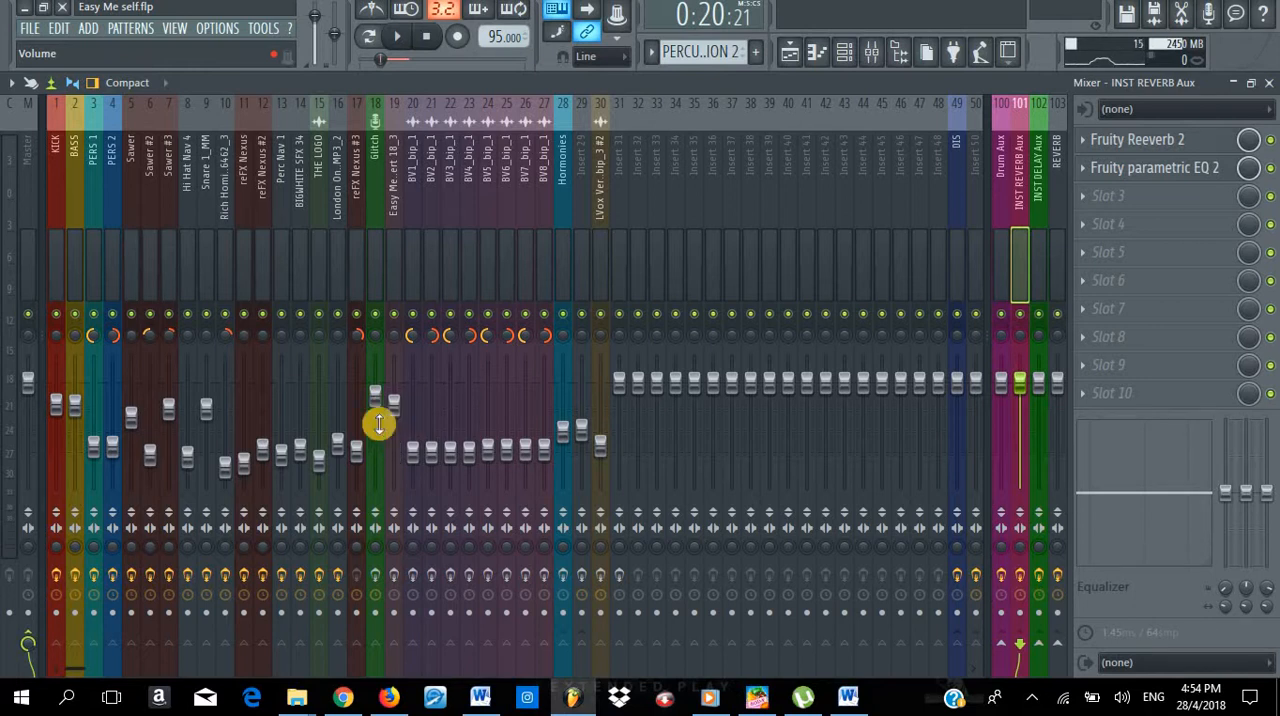
pyautogui.click(394, 577)
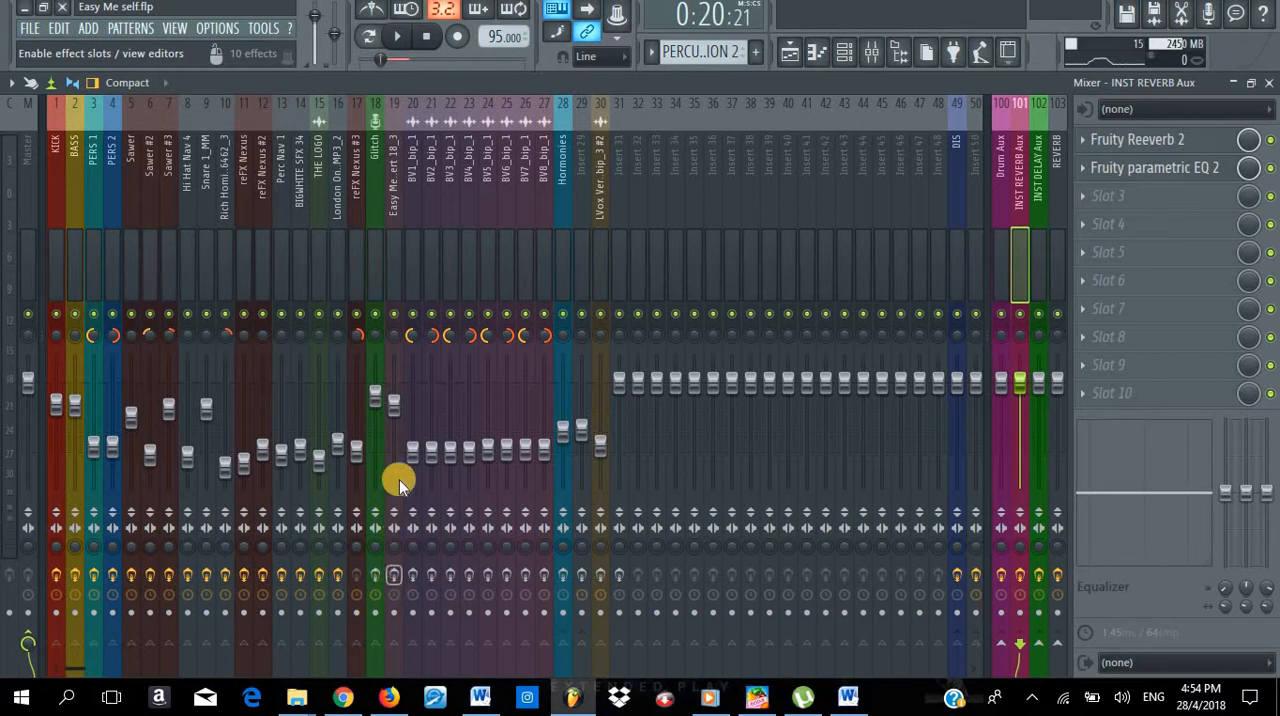
# - Play the selected section, compare the backing vocal clips in the playlist with the vocal levels in the mixer, and stop playback
pyautogui.press('space')
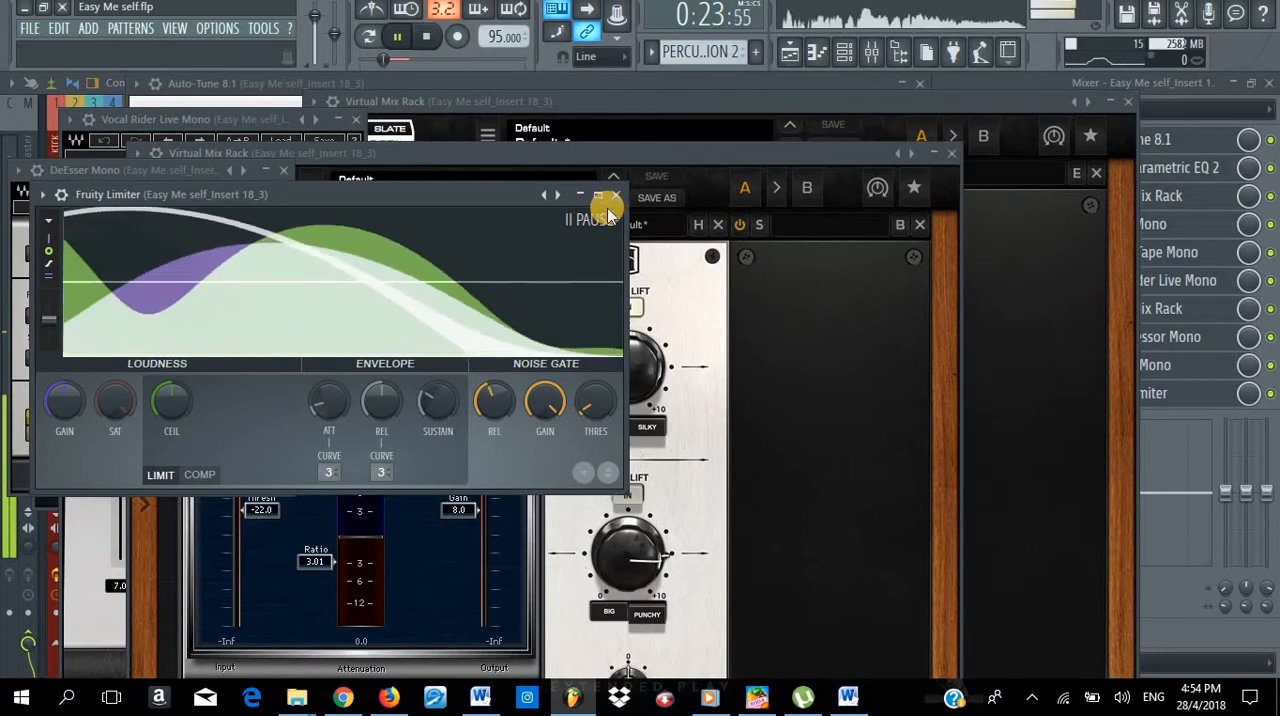
pyautogui.press('F12')
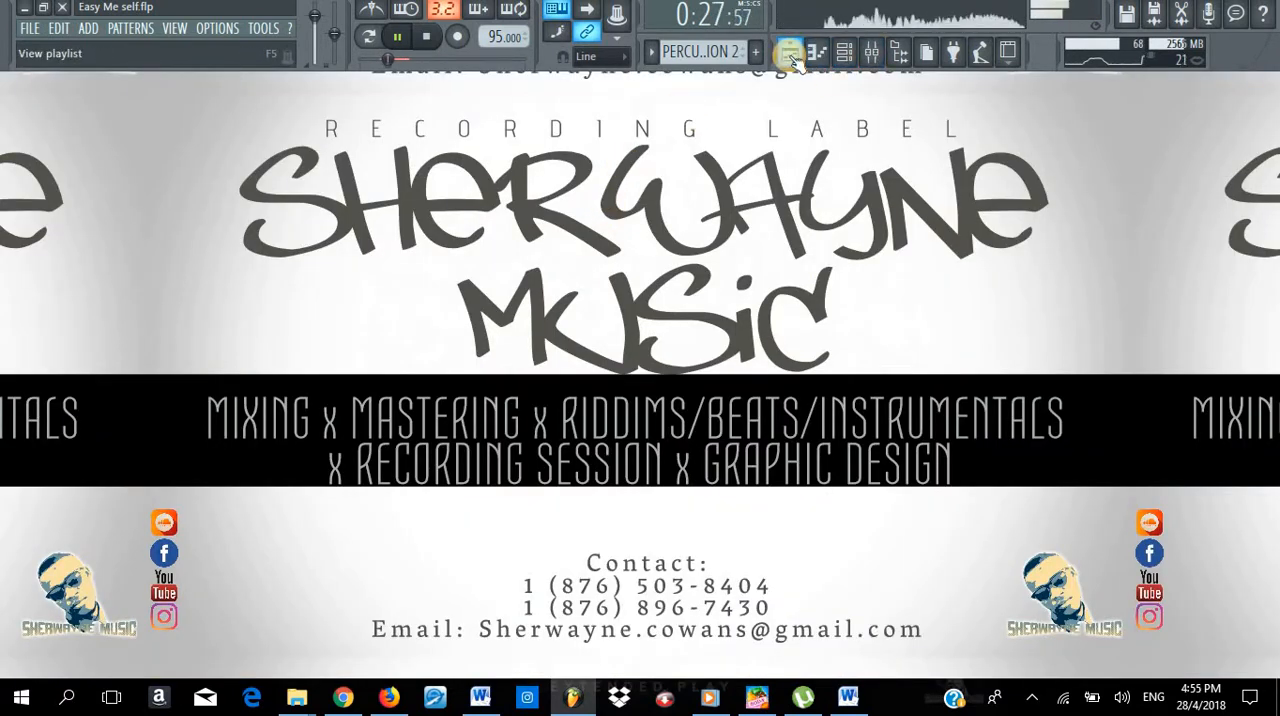
pyautogui.click(790, 54)
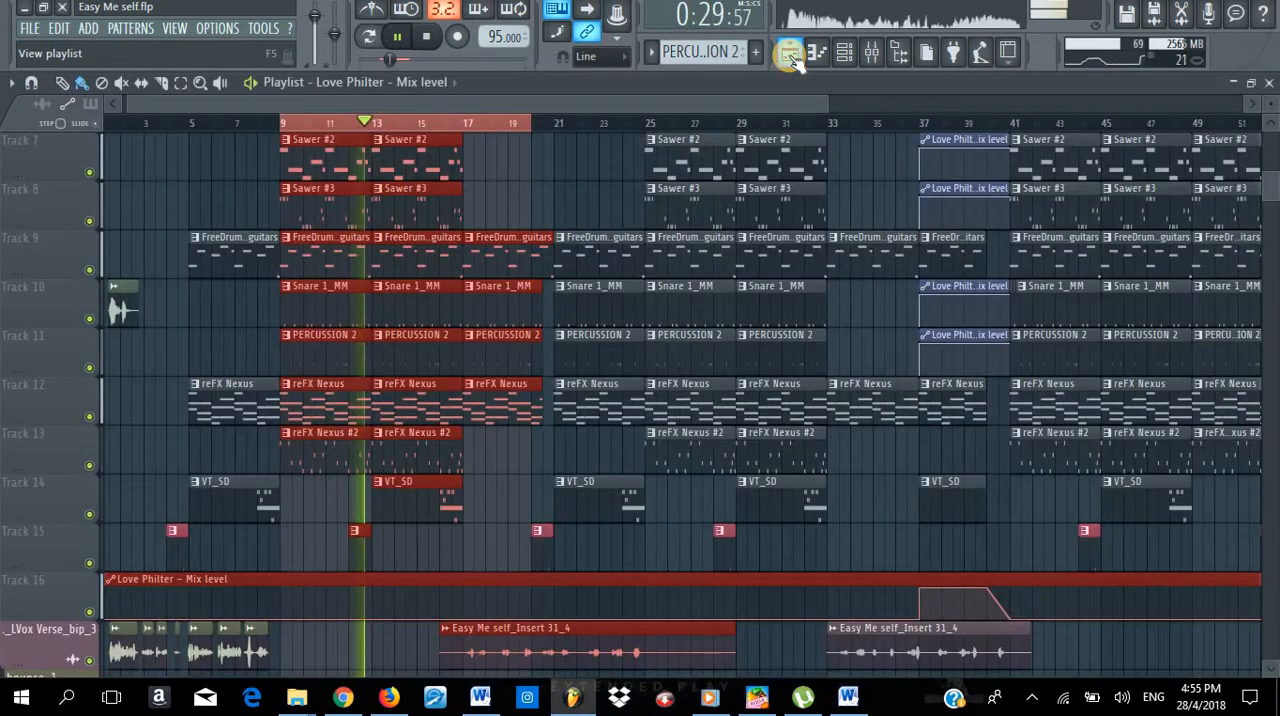
pyautogui.click(792, 56)
pyautogui.click(792, 54)
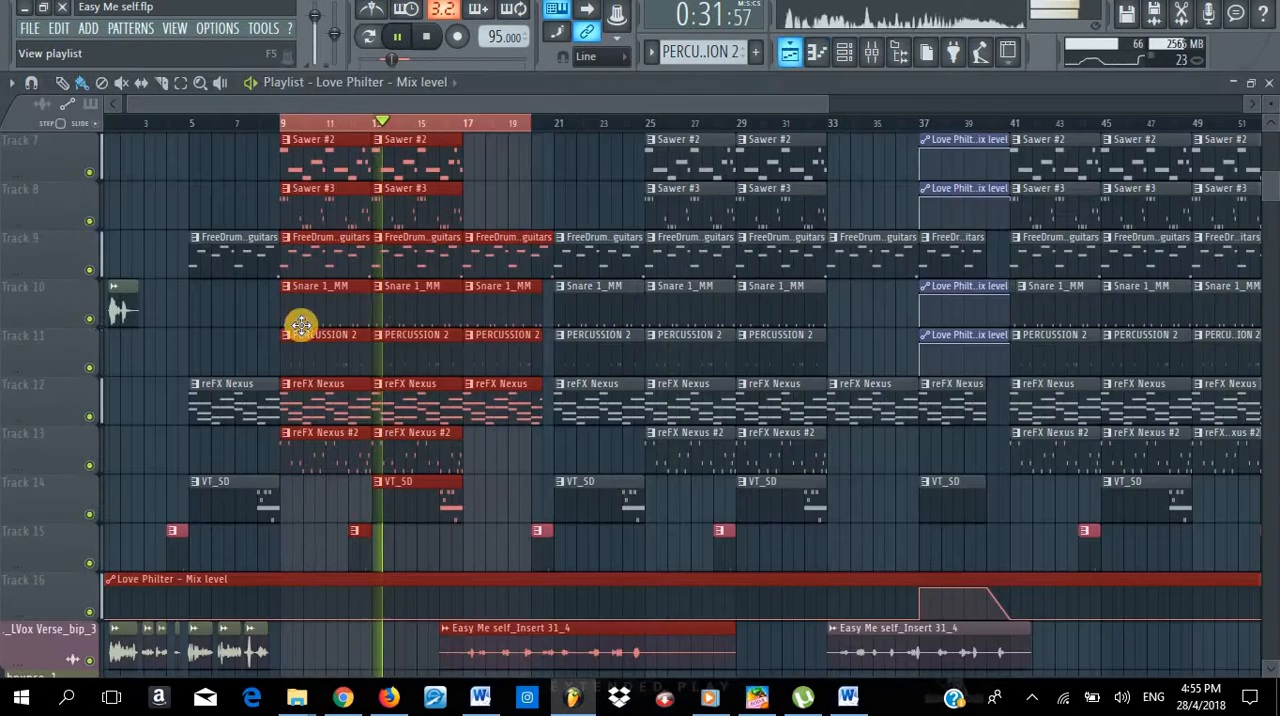
pyautogui.scroll(-6, 392, 312)
pyautogui.scroll(-4, 392, 308)
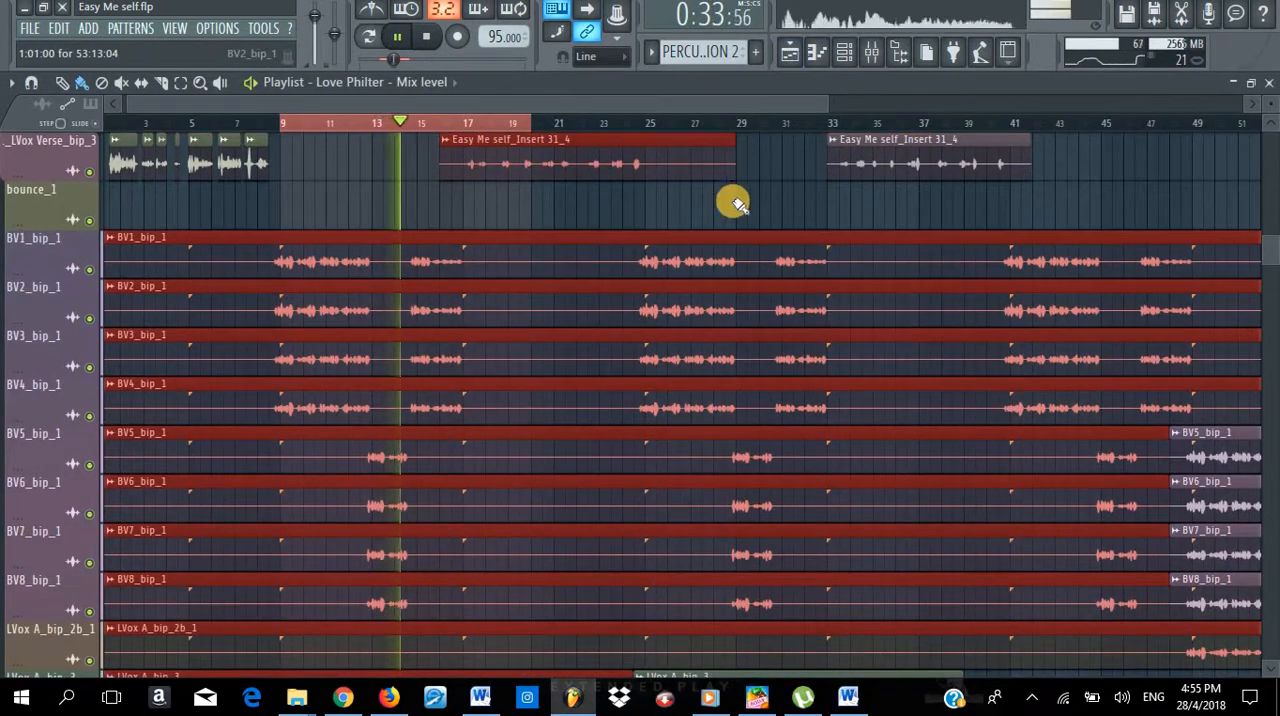
pyautogui.click(845, 51)
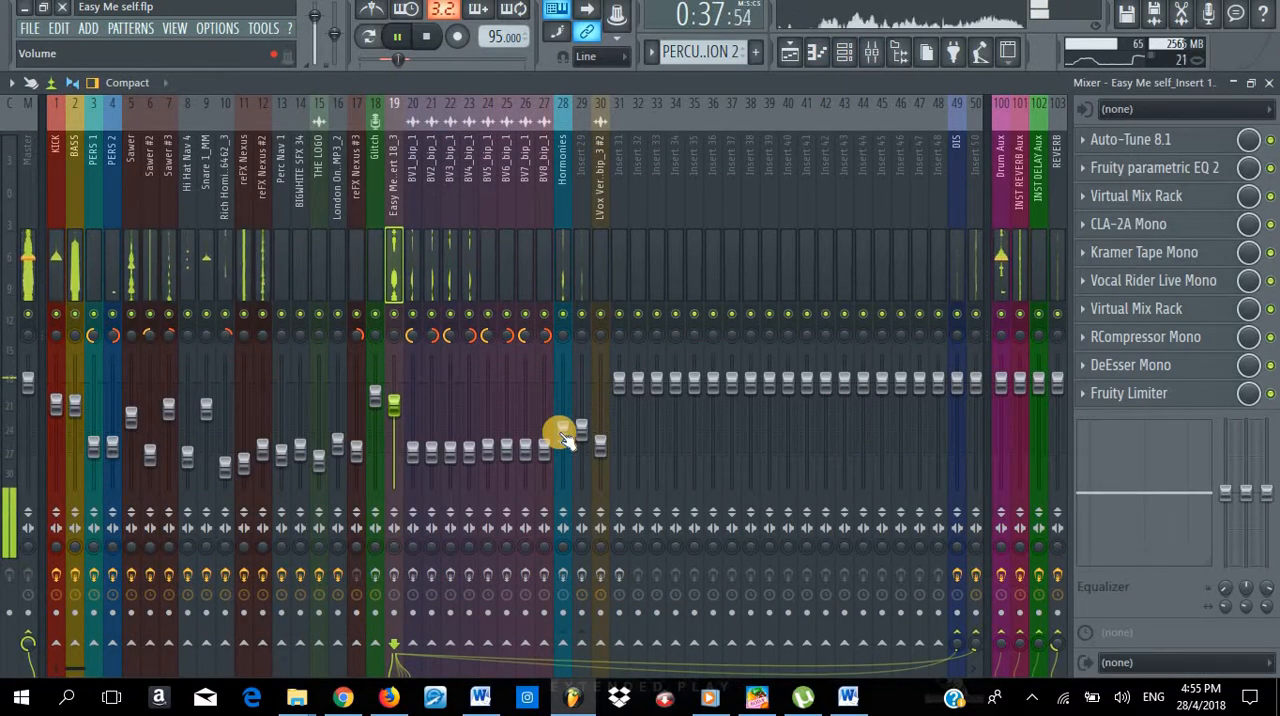
pyautogui.press('space')
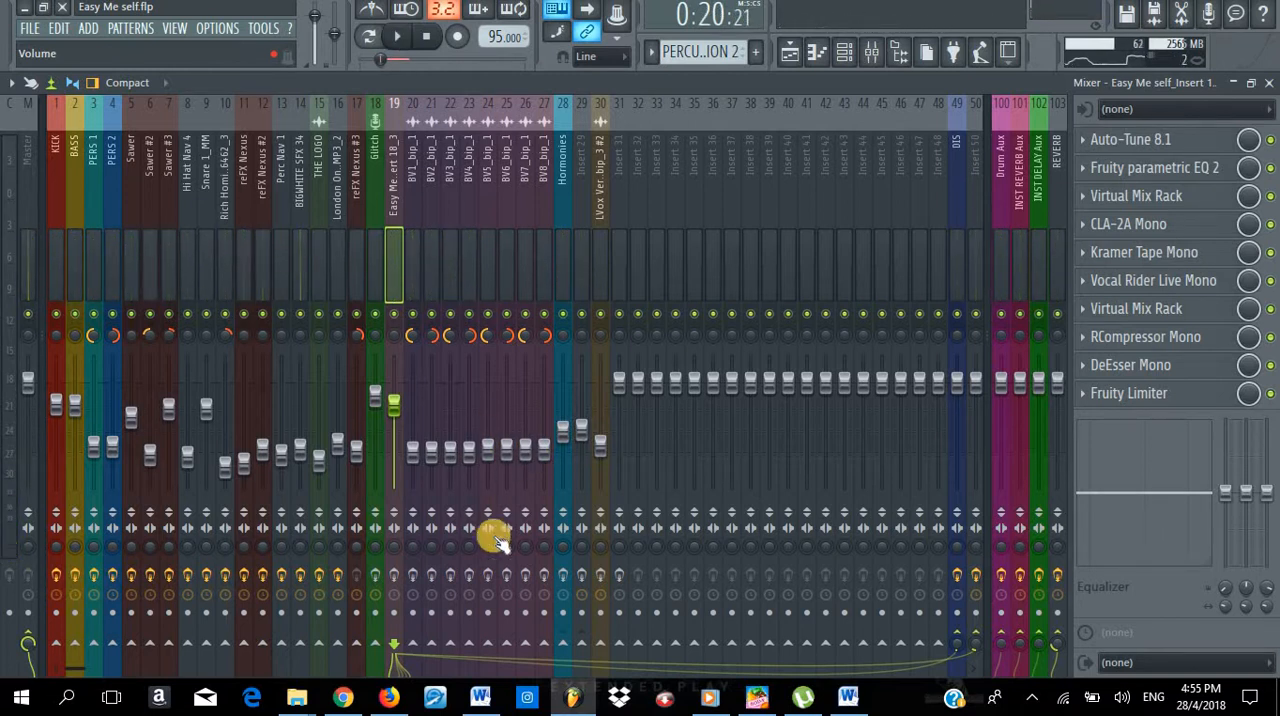
# - Enable the effect slots on mixer tracks 18 to 31, from Glitch to Insert 31, and replay the selected section
pyautogui.click(395, 577)
pyautogui.moveTo(395, 577)
pyautogui.mouseDown()
pyautogui.moveTo(380, 577)
pyautogui.moveTo(611, 578)
pyautogui.moveTo(607, 589)
pyautogui.mouseUp()
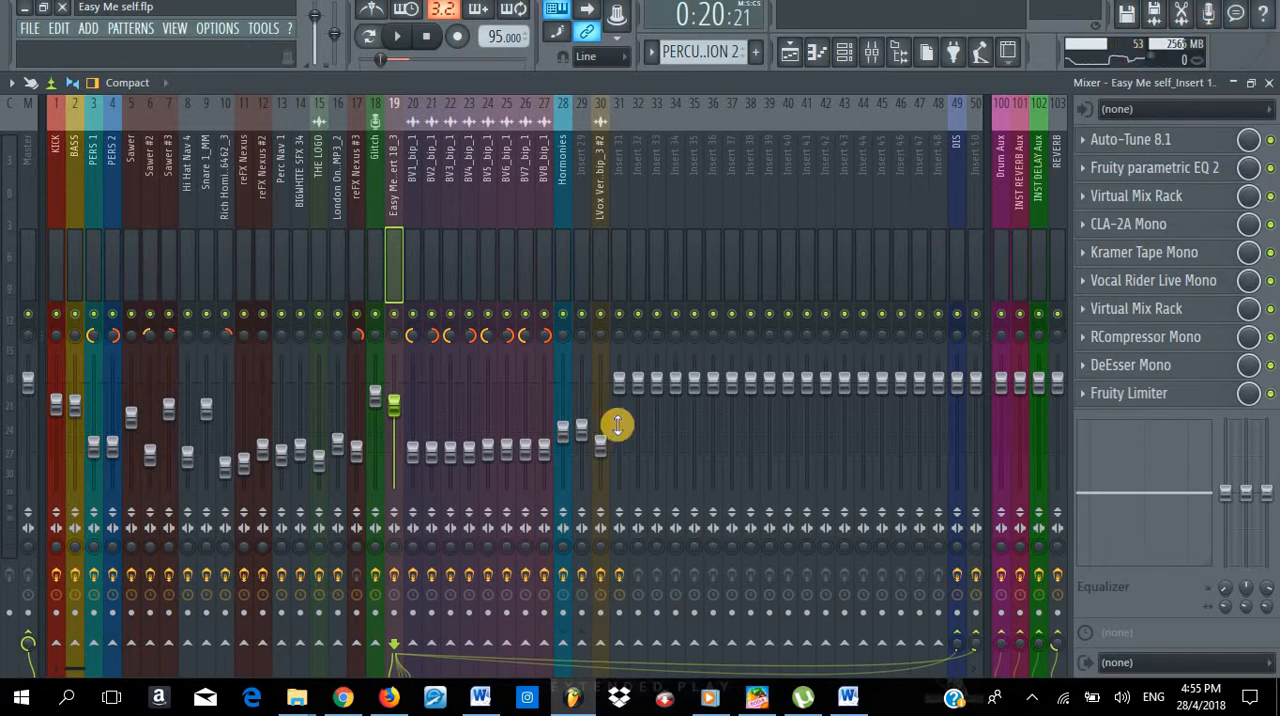
pyautogui.press('F9')
pyautogui.press('F5')
pyautogui.press('space')
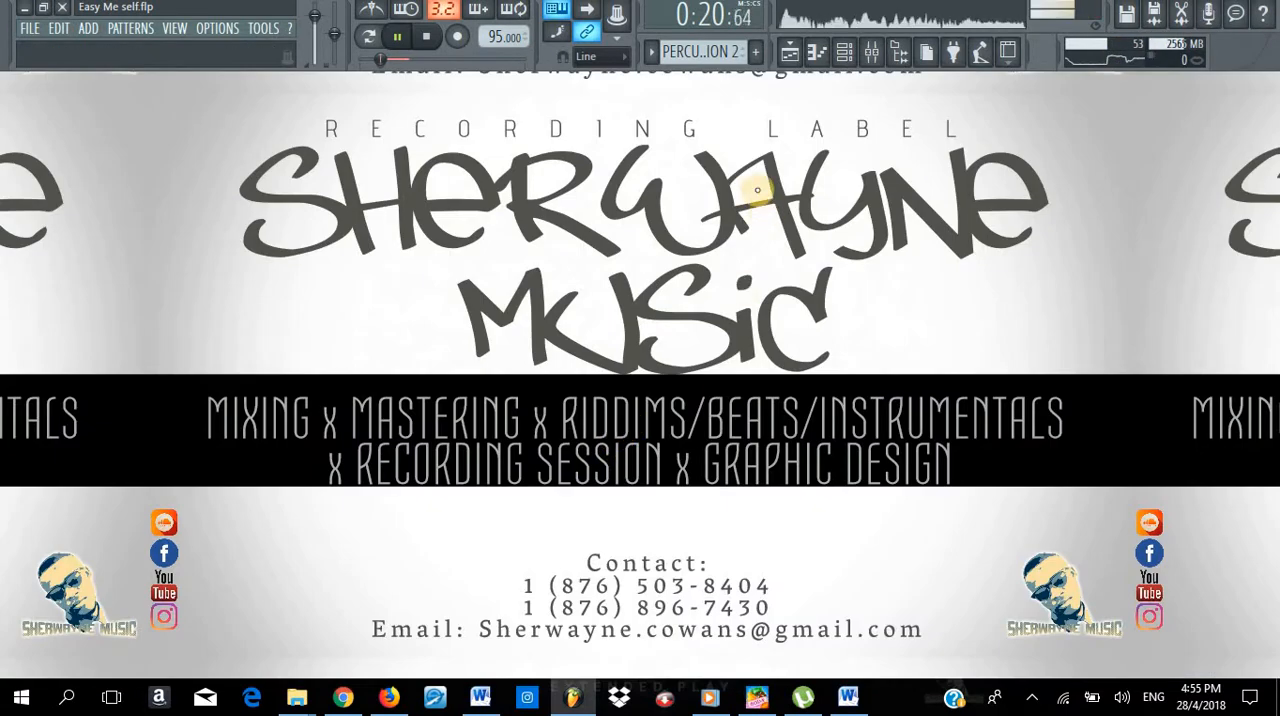
# - Play the song from bar 17 in the playlist, clearing the time selection, stop playback, and return to the mixer
pyautogui.click(792, 55)
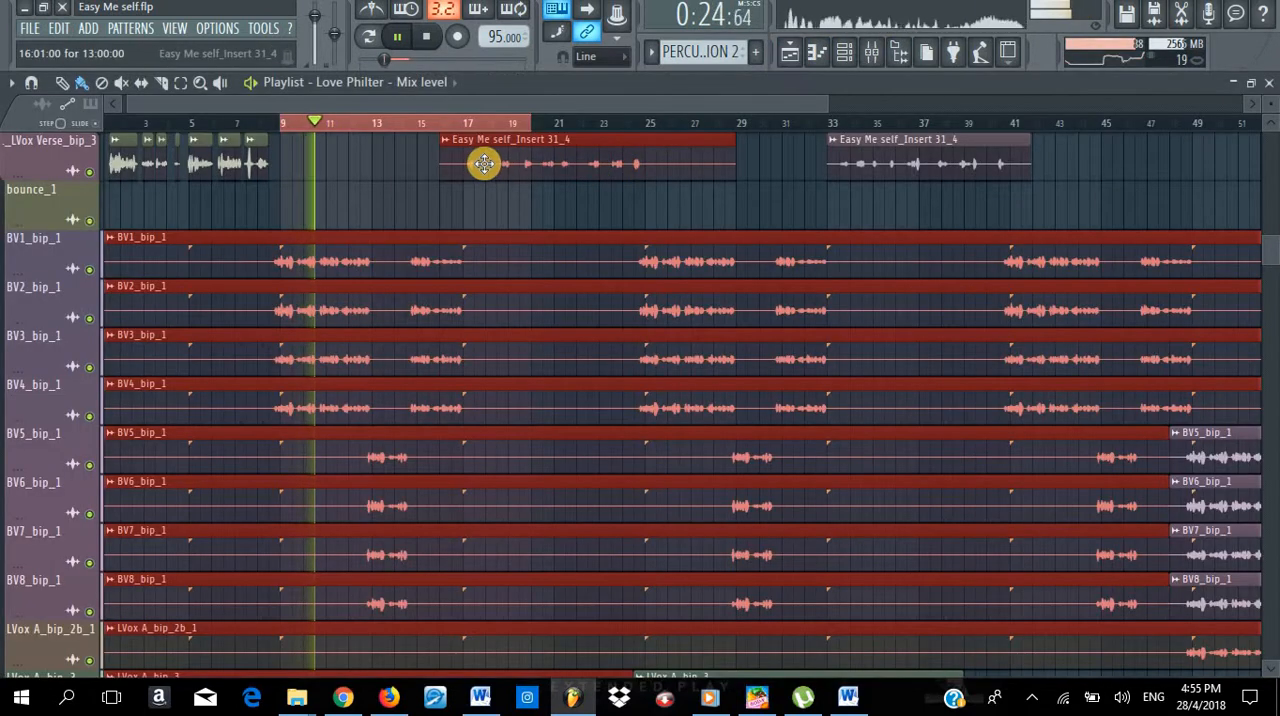
pyautogui.click(465, 125)
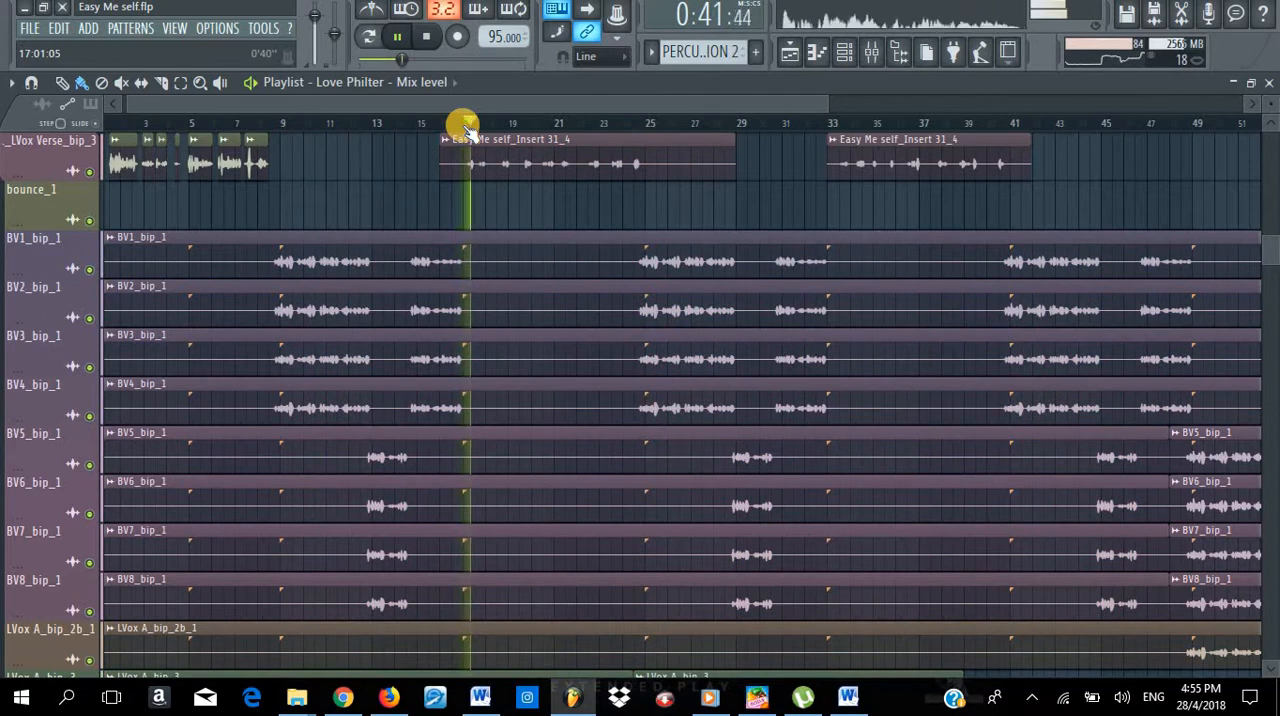
pyautogui.press('F5')
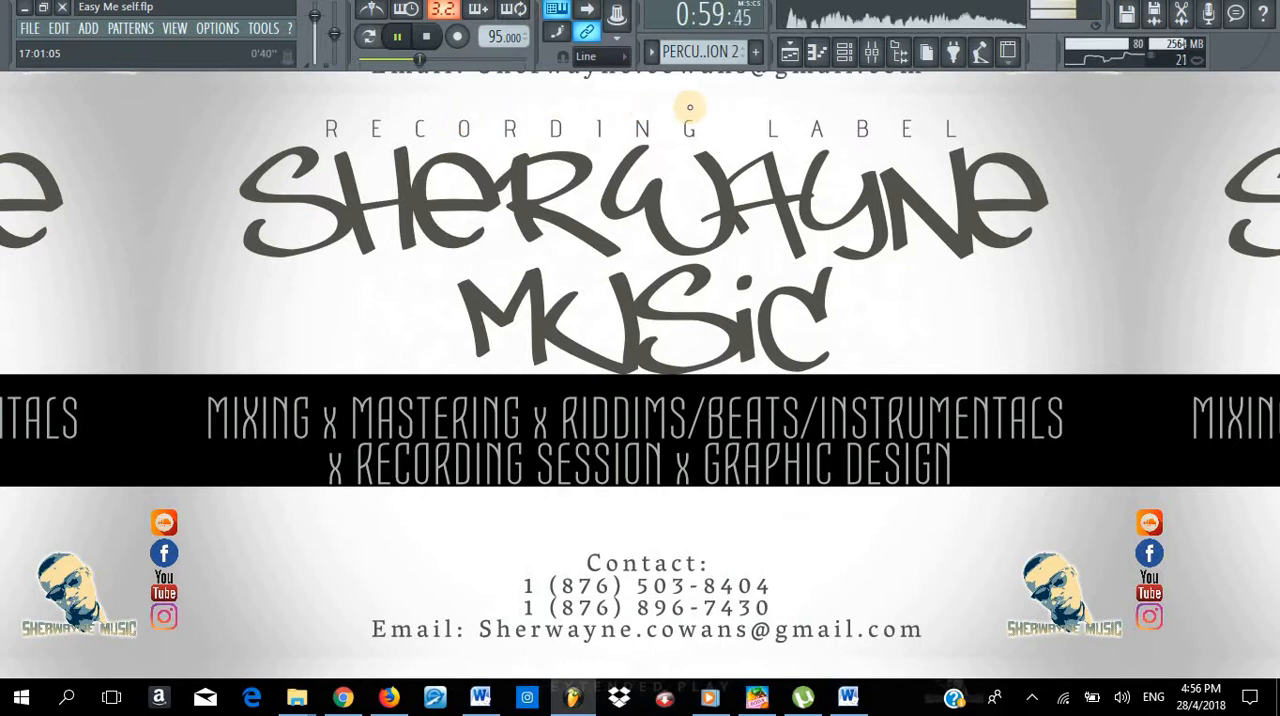
pyautogui.press('space')
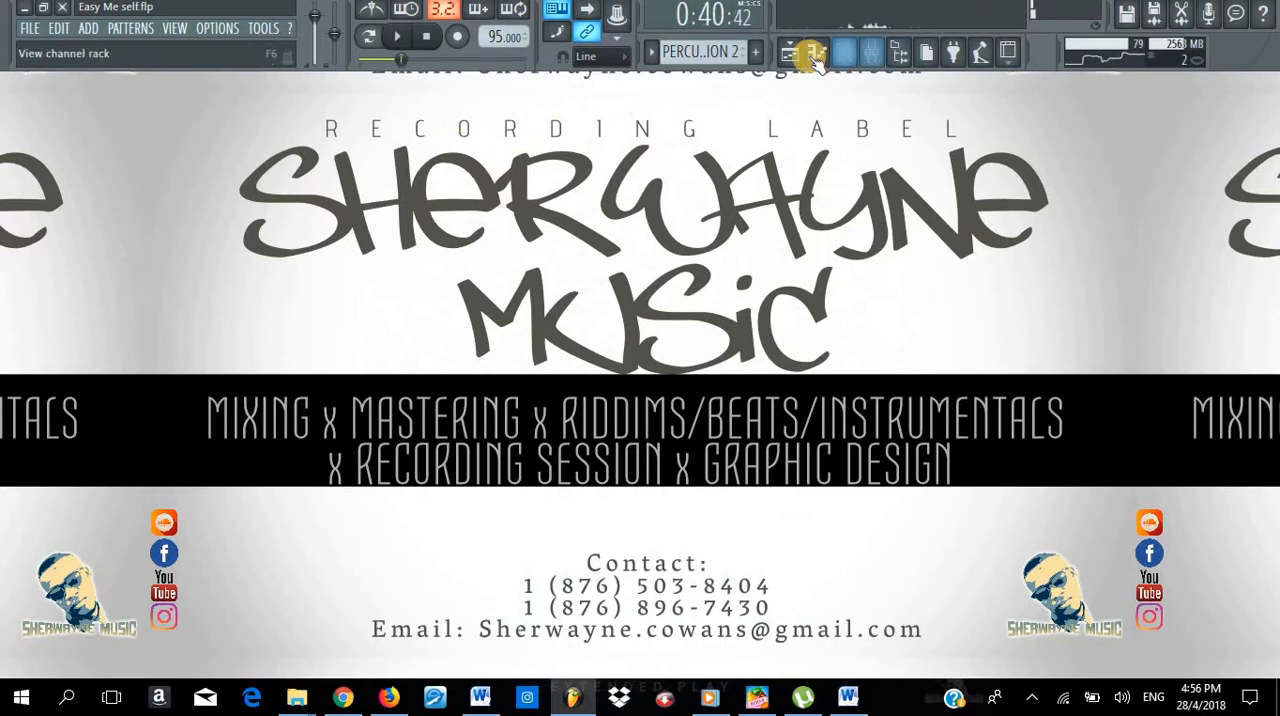
pyautogui.click(790, 54)
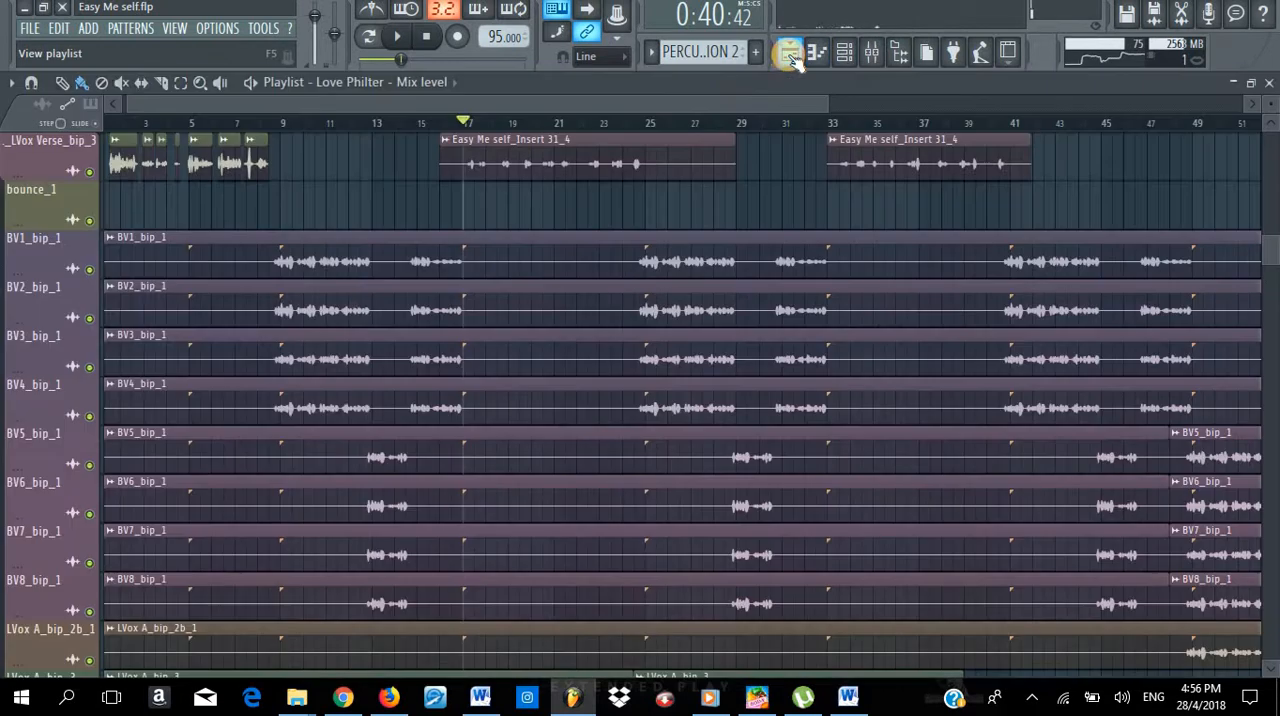
pyautogui.click(874, 56)
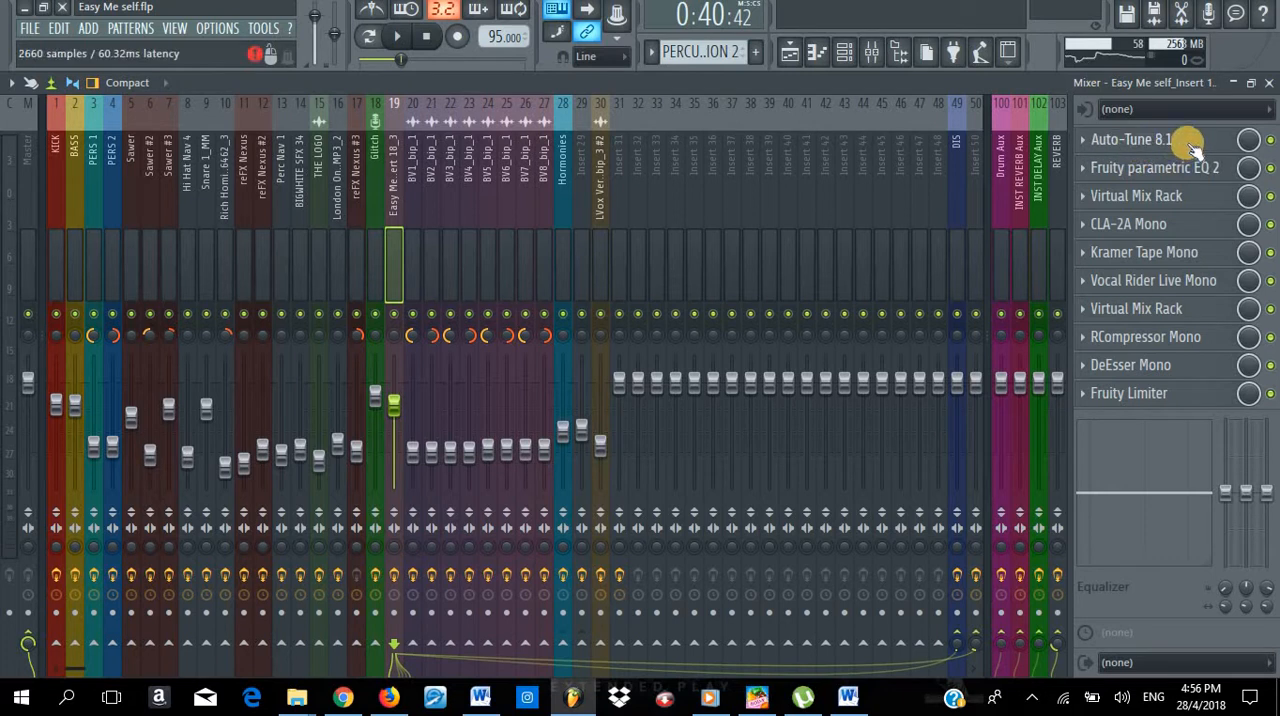
# - Inspect the settings of Fruity Parametric EQ 2, the first Virtual Mix Rack and CLA-2A Mono on lead vocal track 19
pyautogui.click(1133, 178)
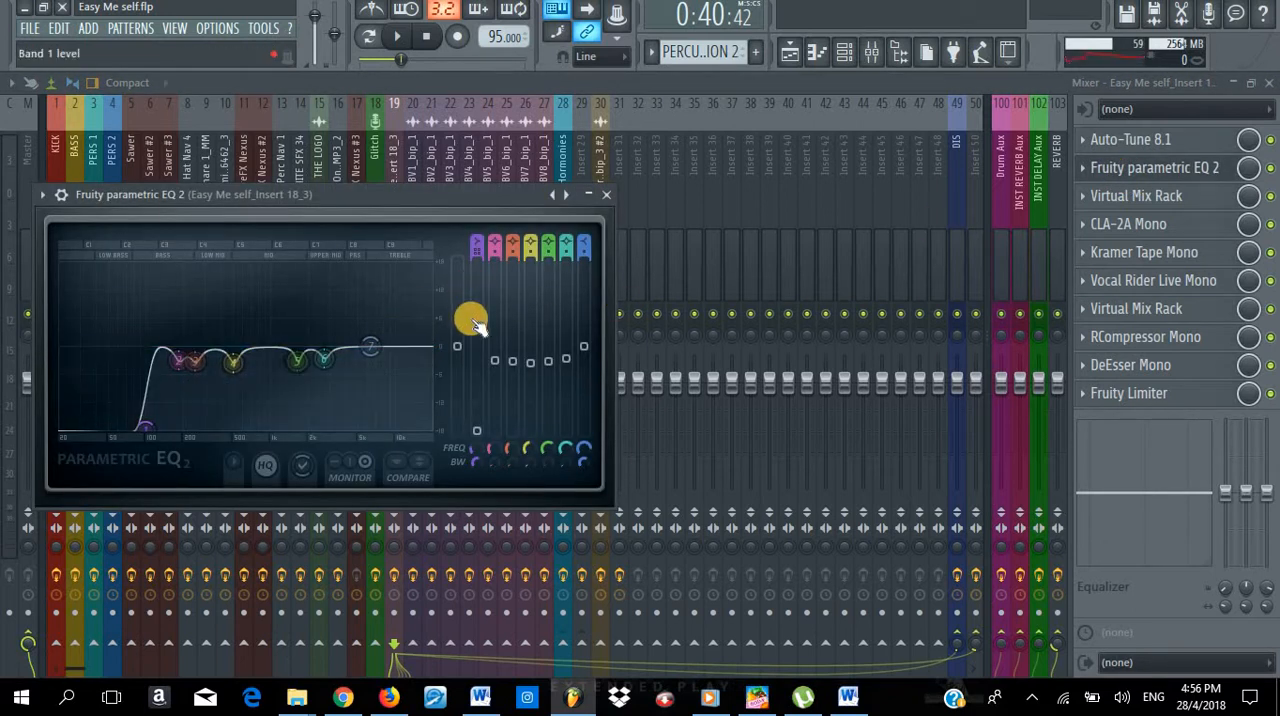
pyautogui.click(1133, 198)
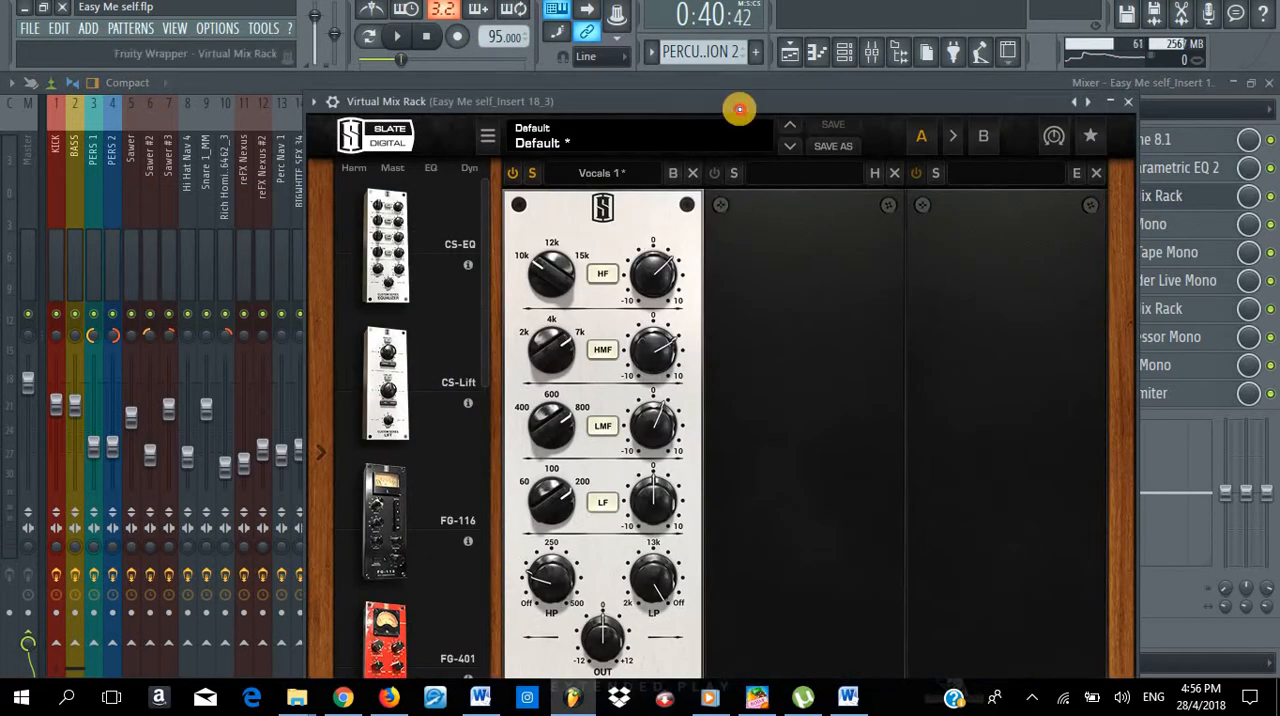
pyautogui.moveTo(739, 108); pyautogui.dragTo(686, 82)
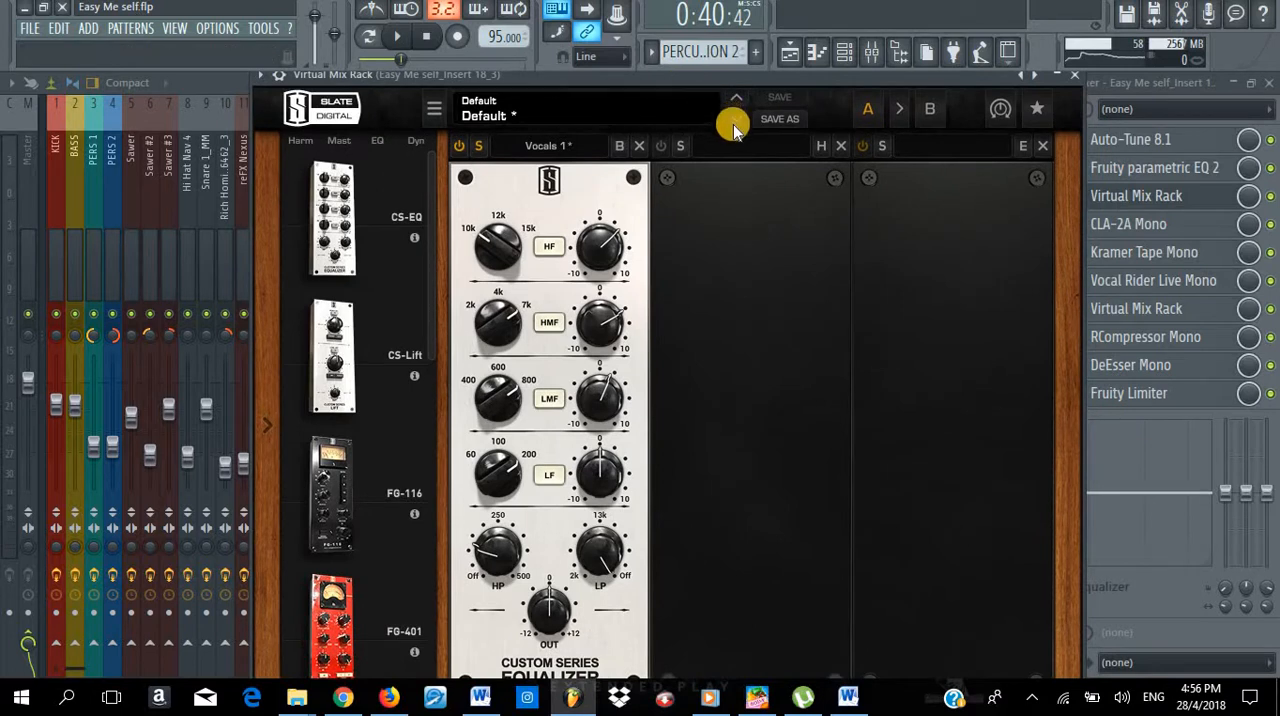
pyautogui.click(1150, 188)
pyautogui.click(1140, 226)
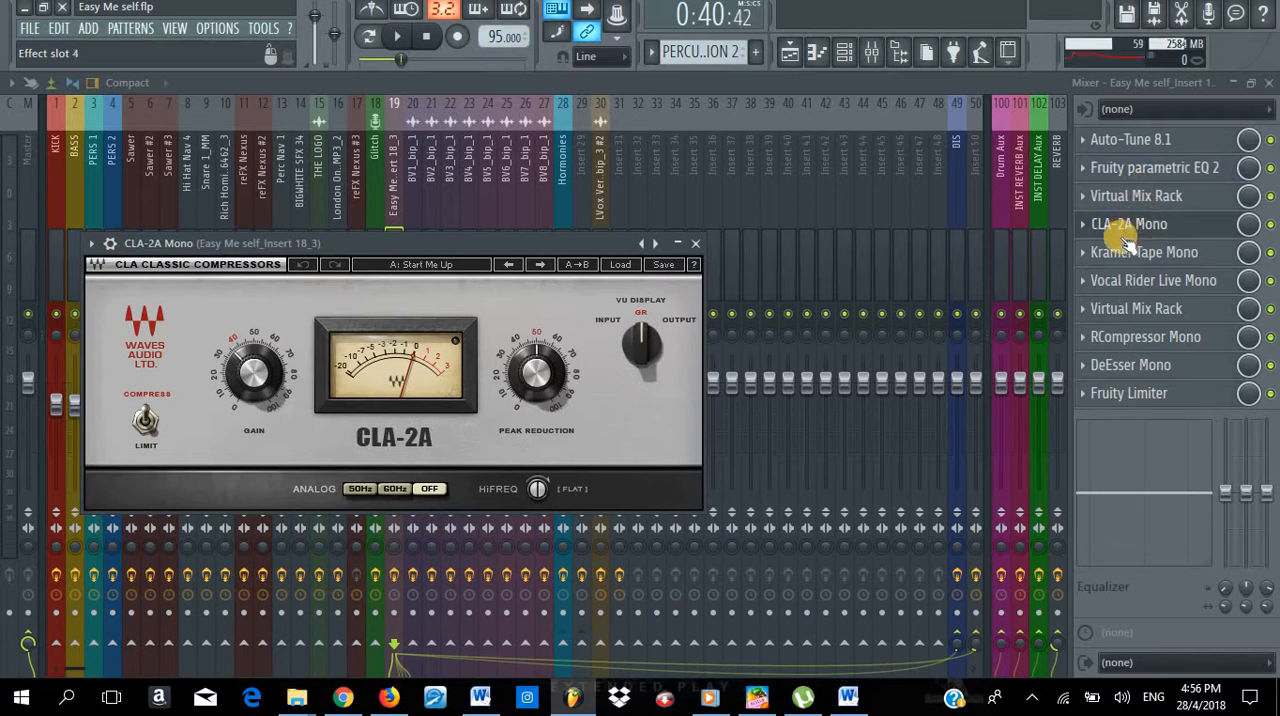
pyautogui.click(446, 493)
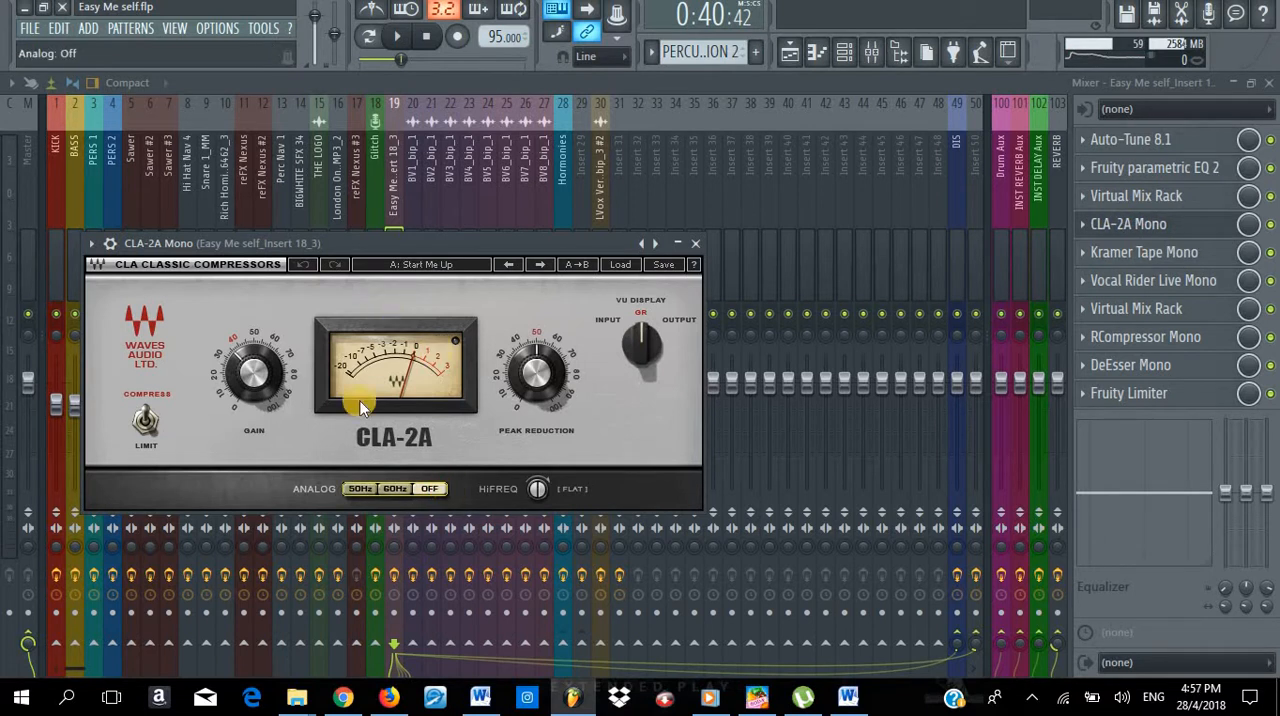
# - Inspect Kramer Tape Mono, Vocal Rider Live Mono and the second Virtual Mix Rack on track 19, and close the rack
pyautogui.click(1164, 262)
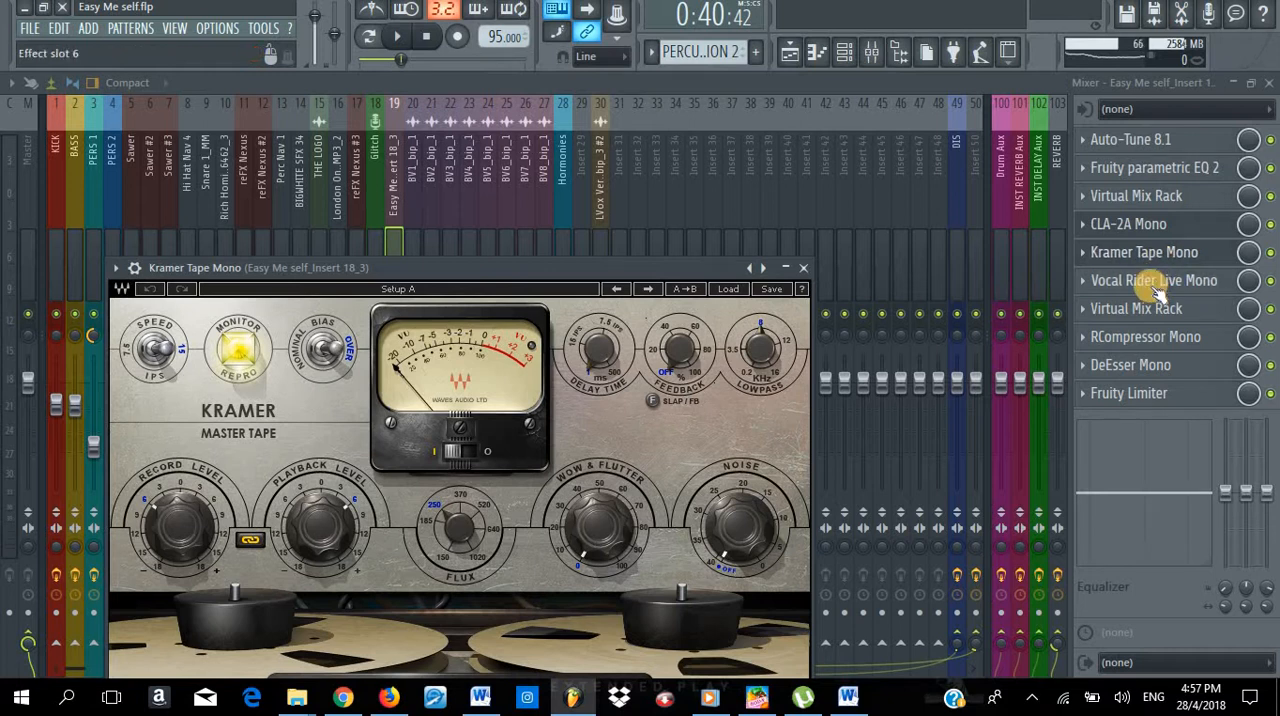
pyautogui.click(1152, 284)
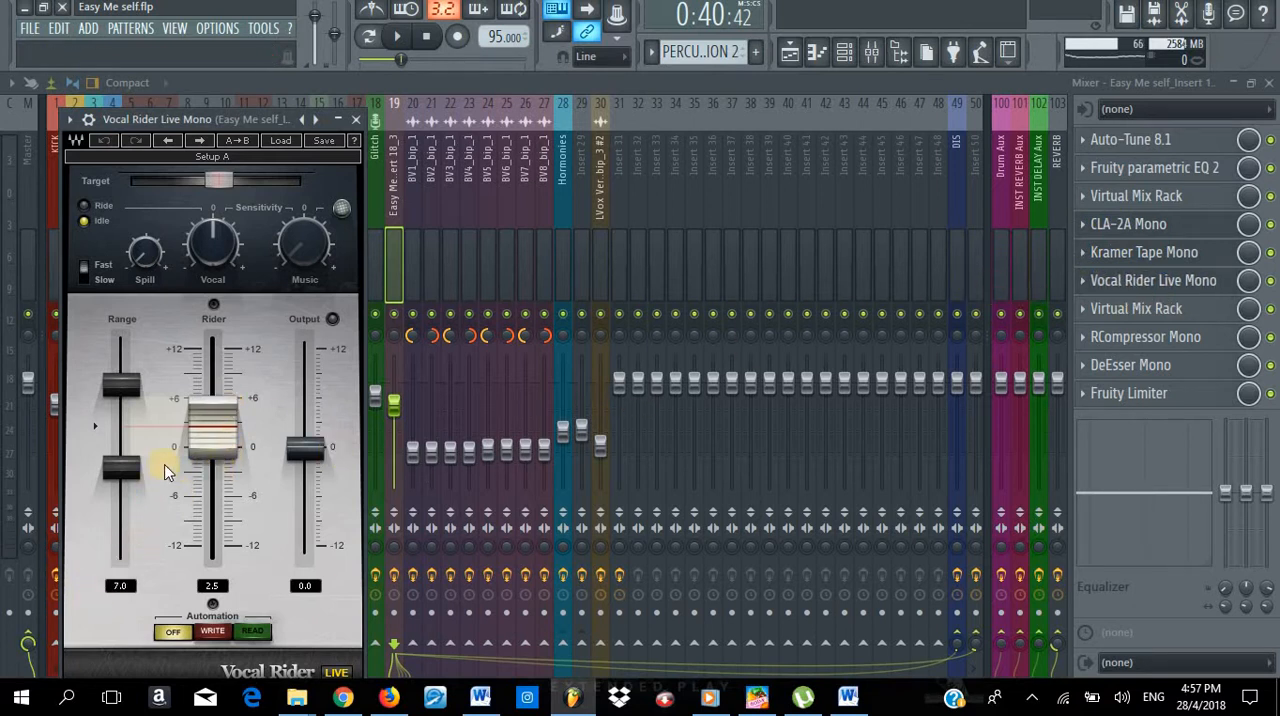
pyautogui.click(126, 481)
pyautogui.click(1168, 318)
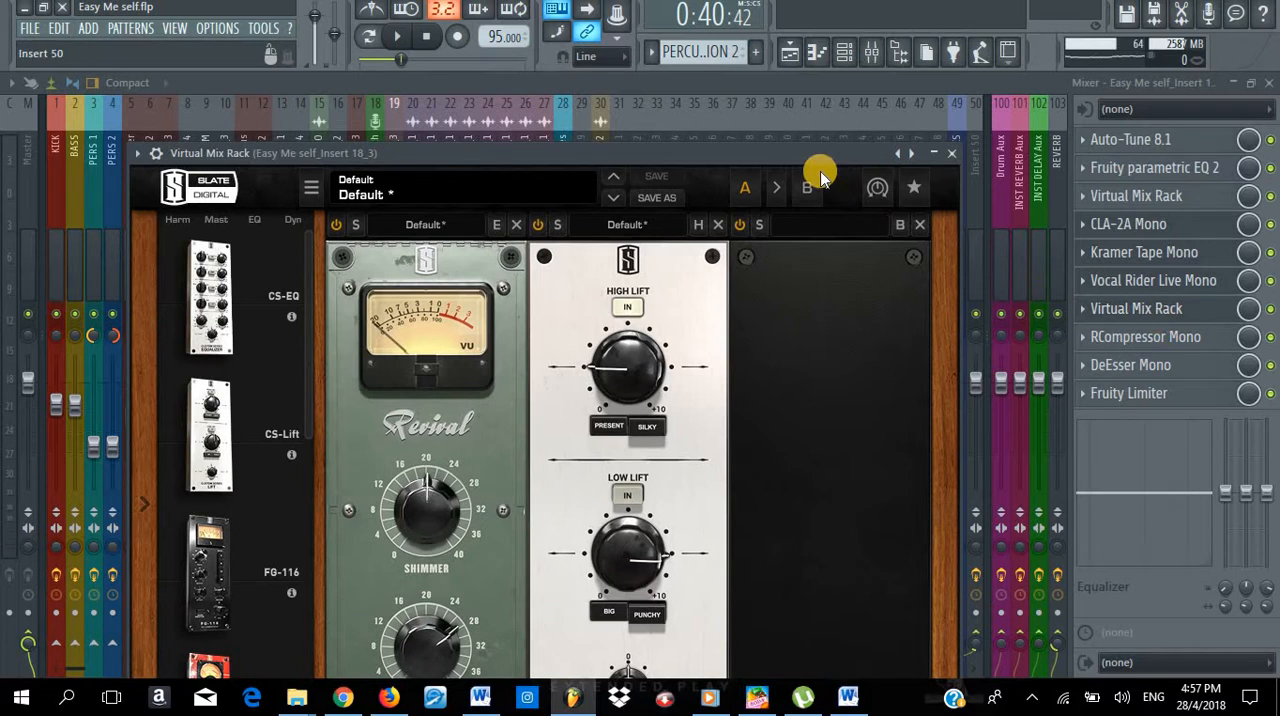
pyautogui.moveTo(811, 160); pyautogui.dragTo(807, 93)
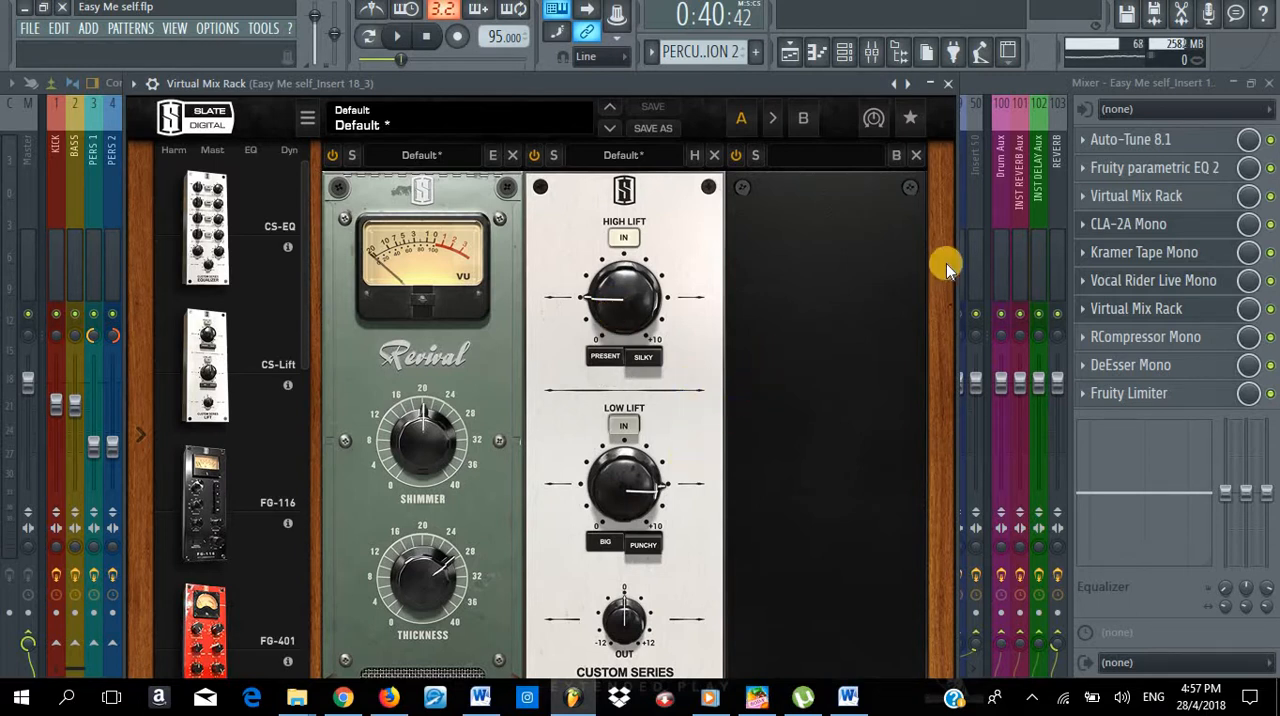
pyautogui.click(949, 85)
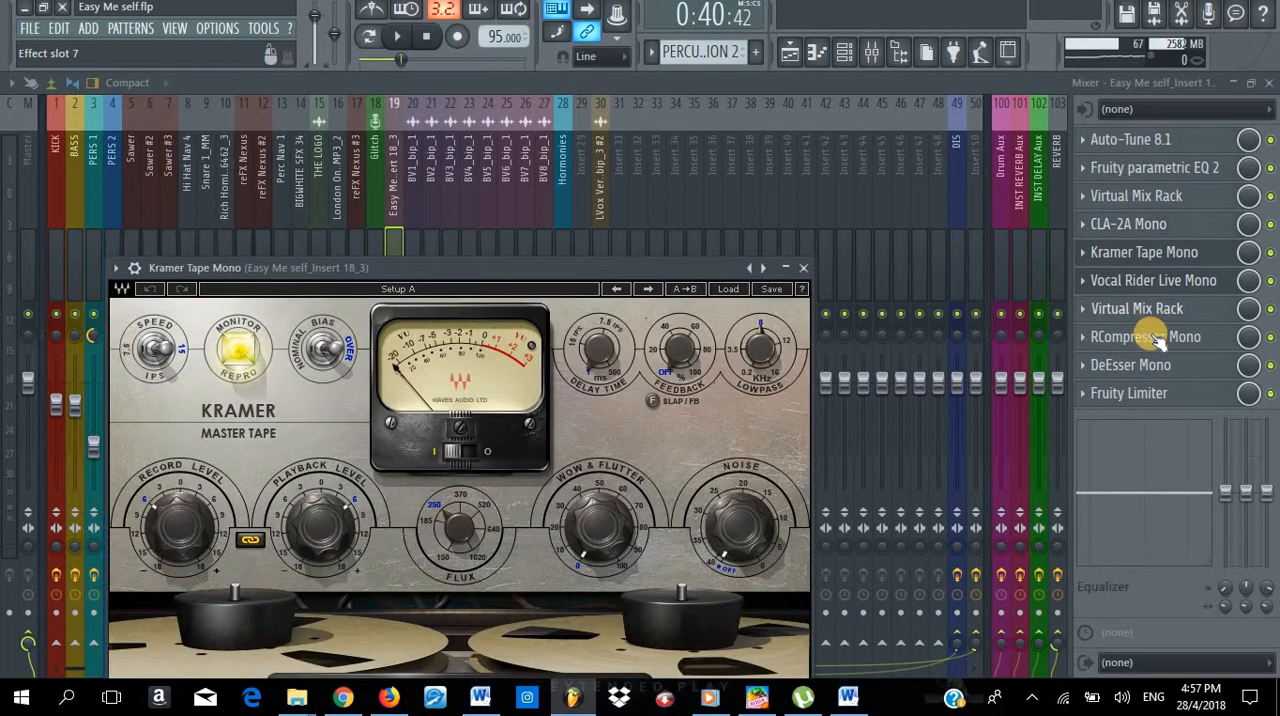
# - Inspect RCompressor Mono, DeEsser Mono and Fruity Limiter on track 19, and close the open plugin windows
pyautogui.click(1148, 340)
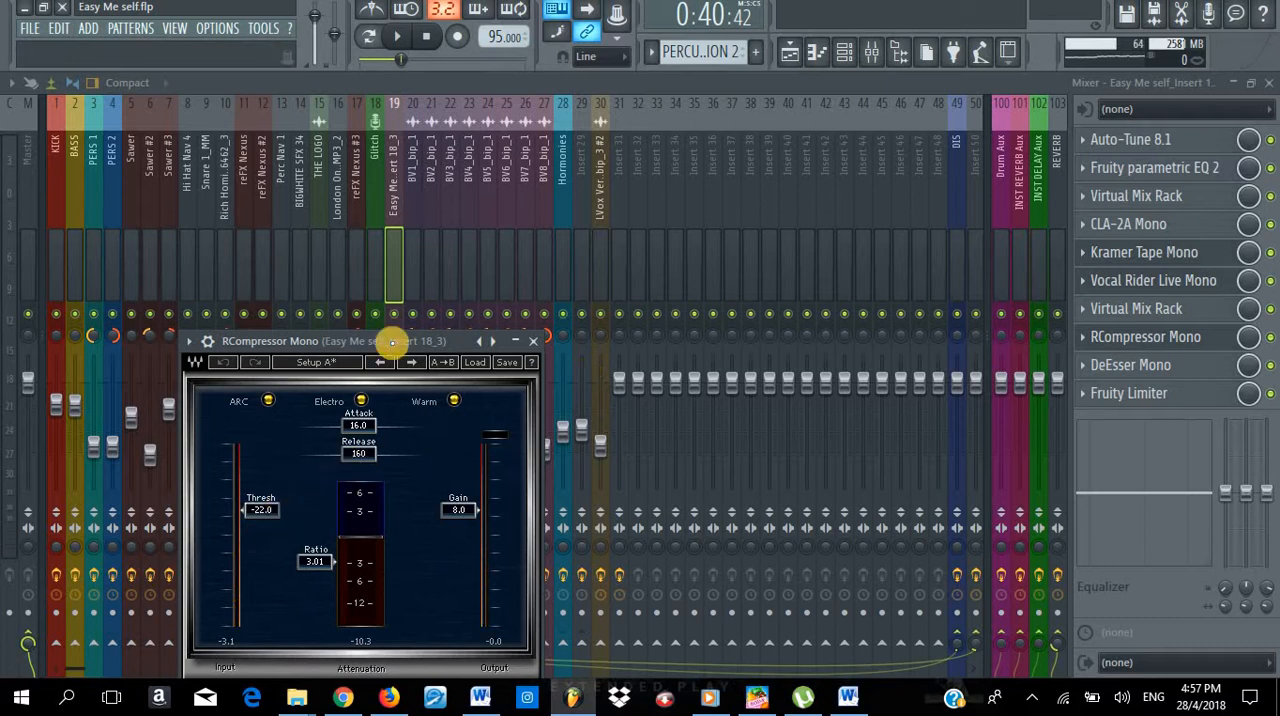
pyautogui.moveTo(392, 341); pyautogui.dragTo(428, 191)
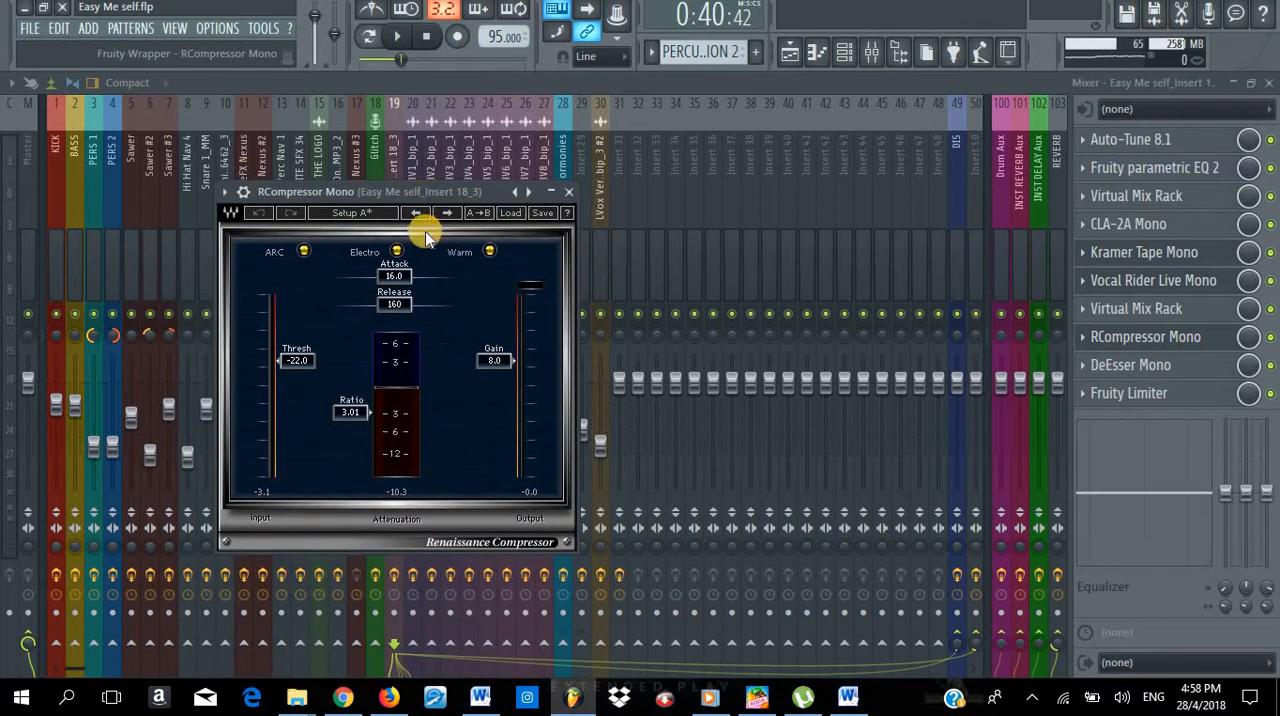
pyautogui.click(1170, 366)
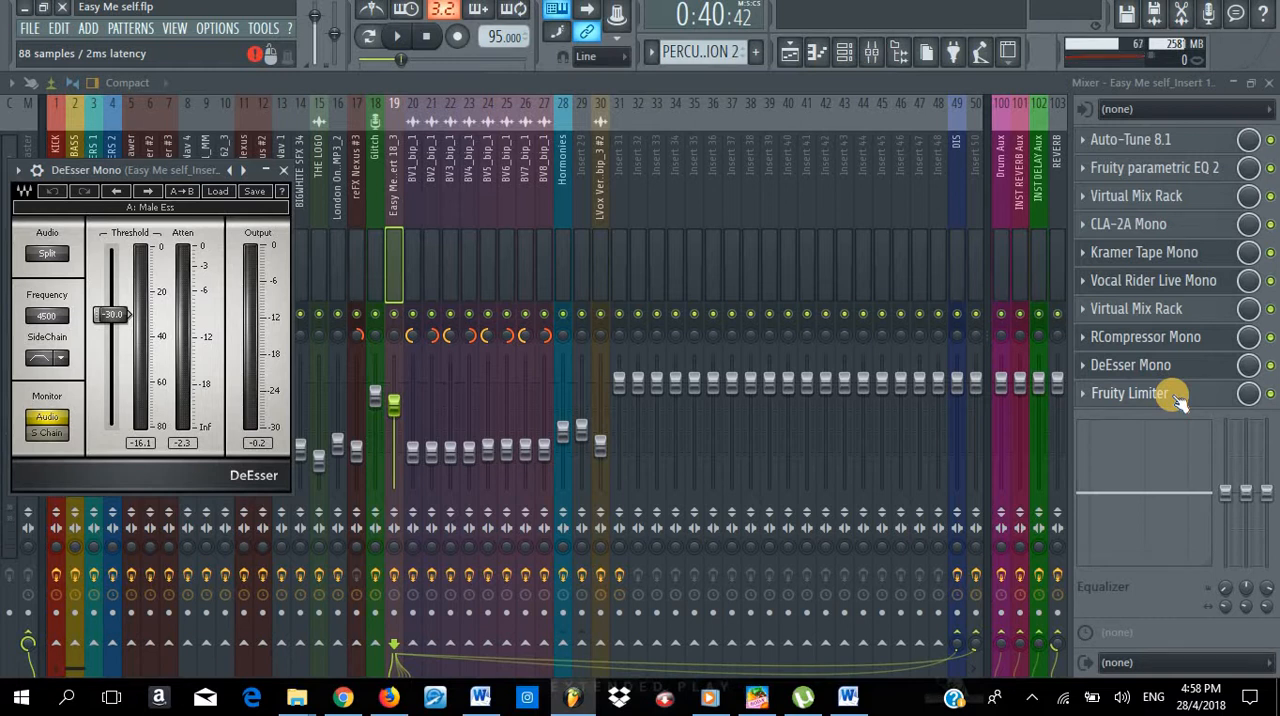
pyautogui.click(1175, 396)
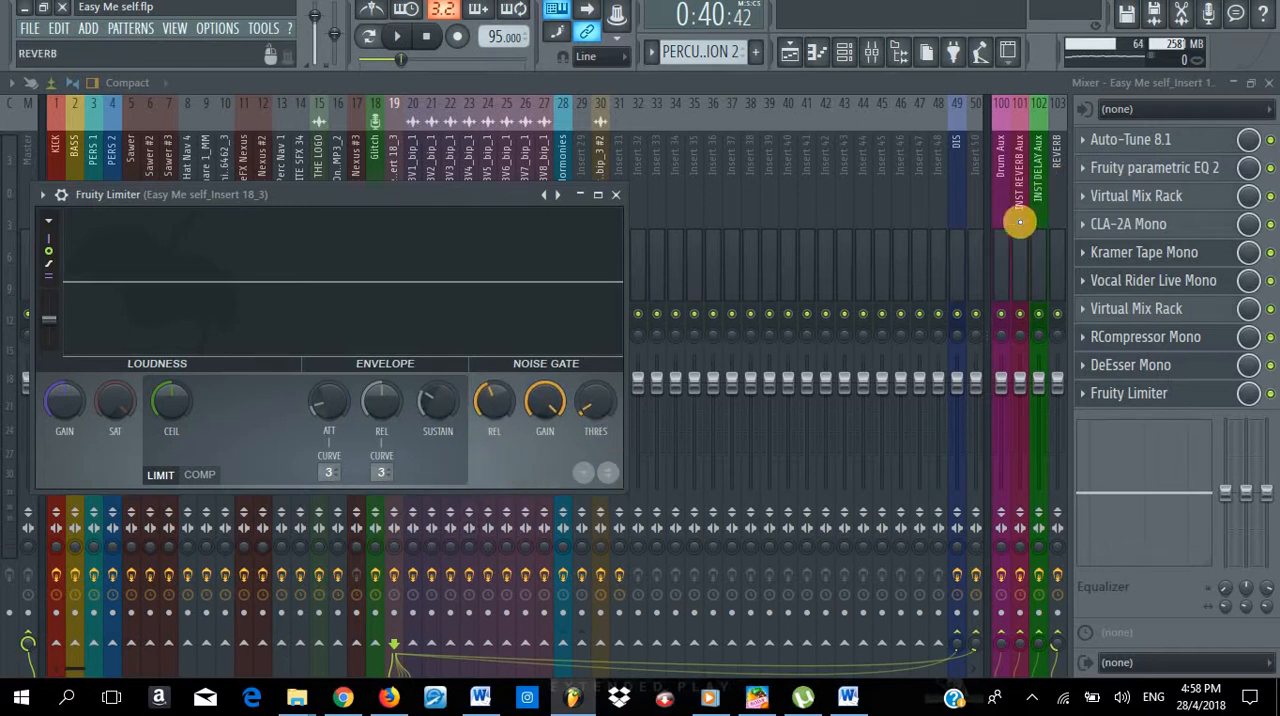
pyautogui.press('Escape')
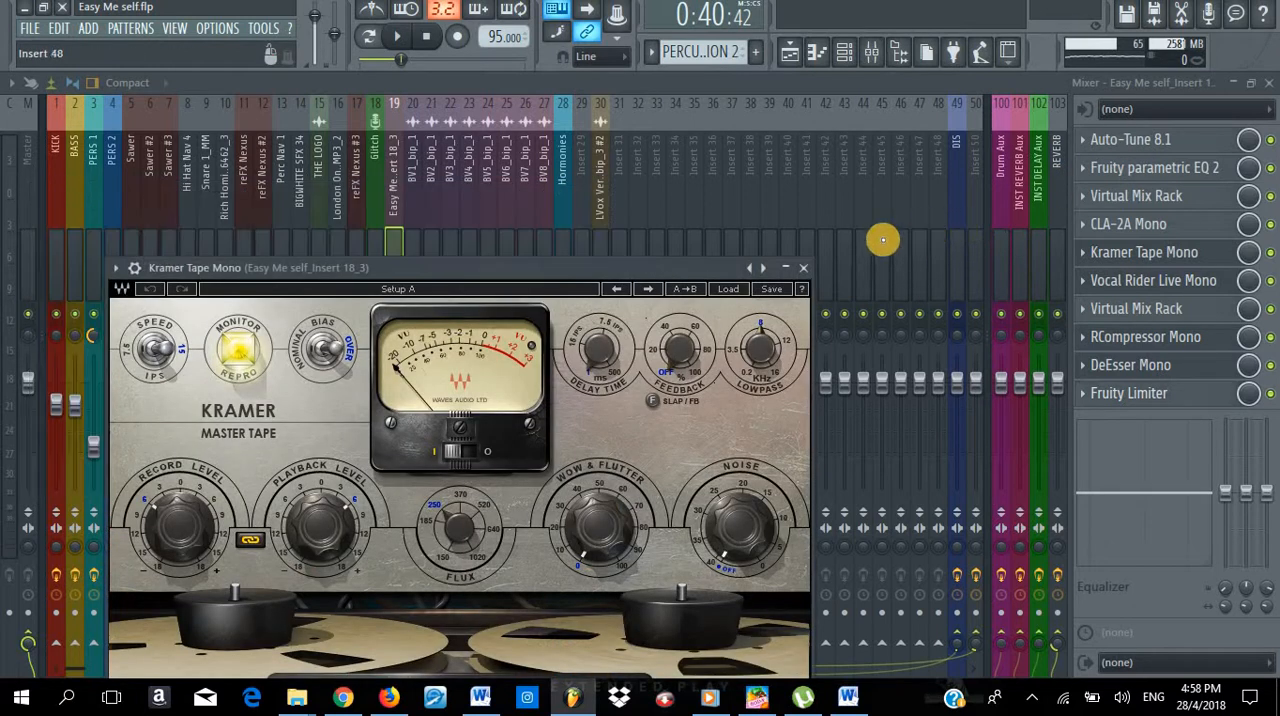
pyautogui.press('Escape')
pyautogui.press('Escape')
pyautogui.press('Escape')
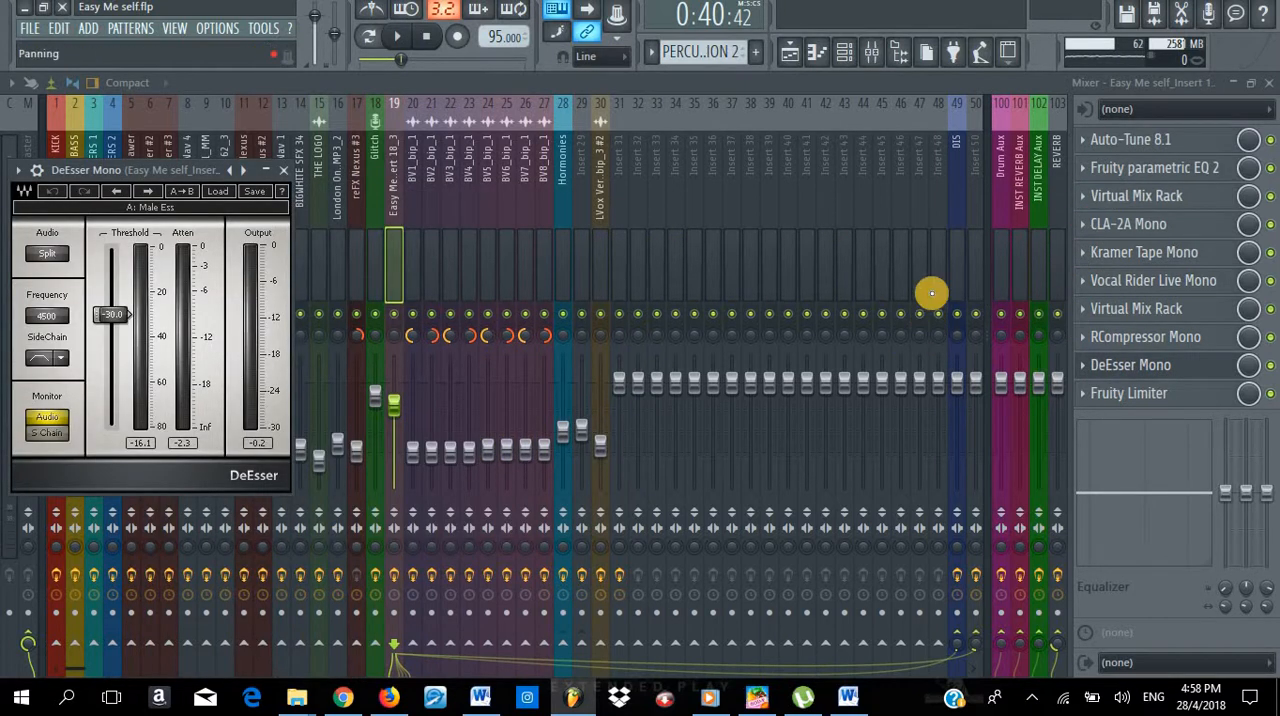
# - Inspect the effect chains of the DIS, INST DELAY Aux and REVERB mixer tracks
pyautogui.click(958, 268)
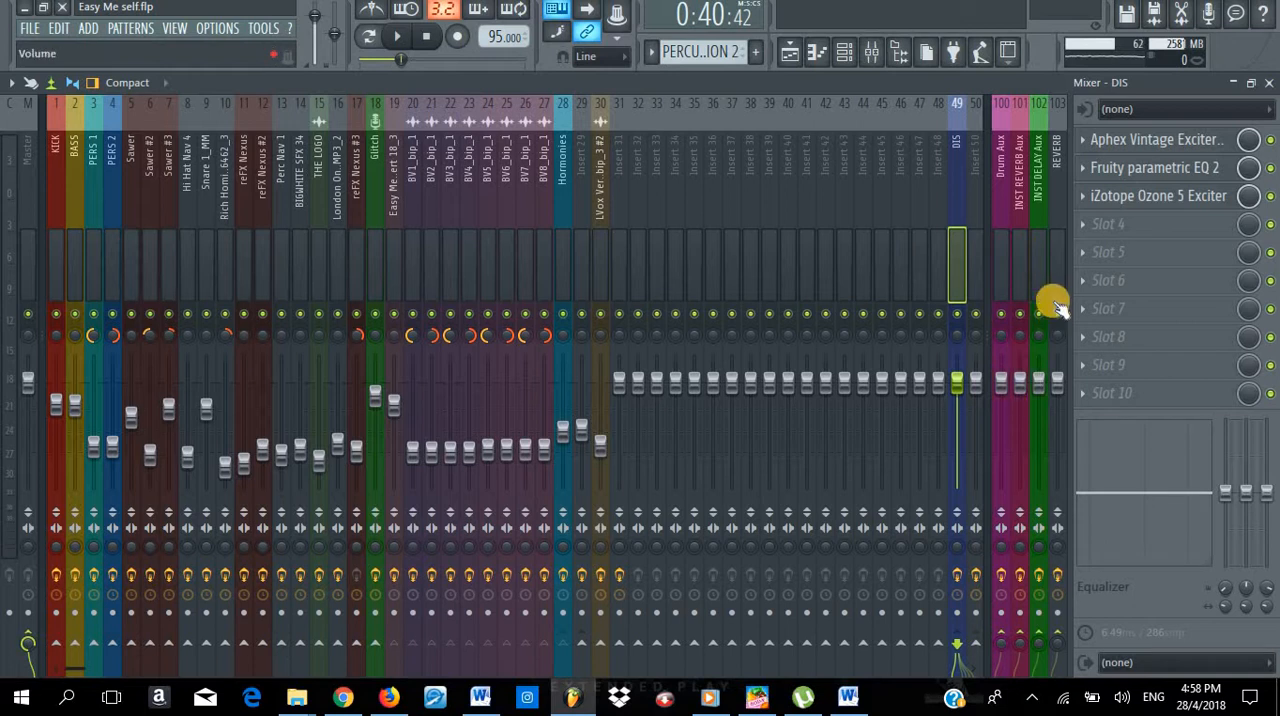
pyautogui.click(1045, 264)
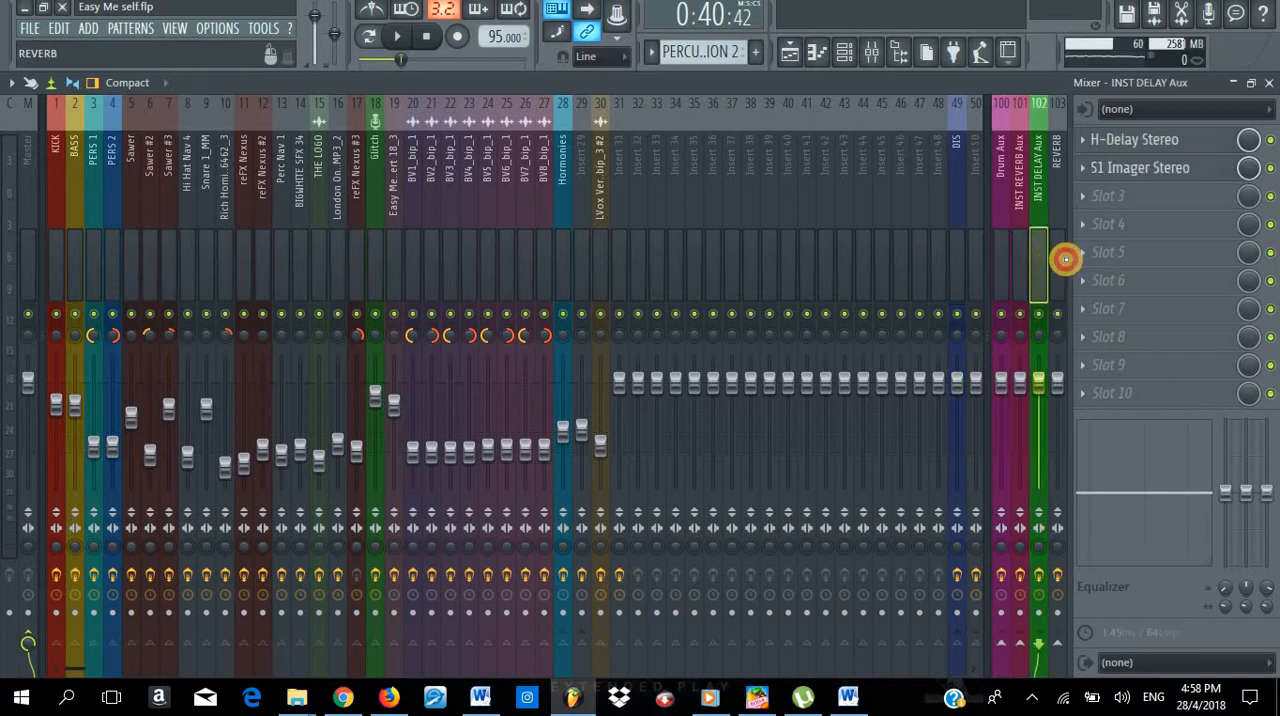
pyautogui.click(1062, 260)
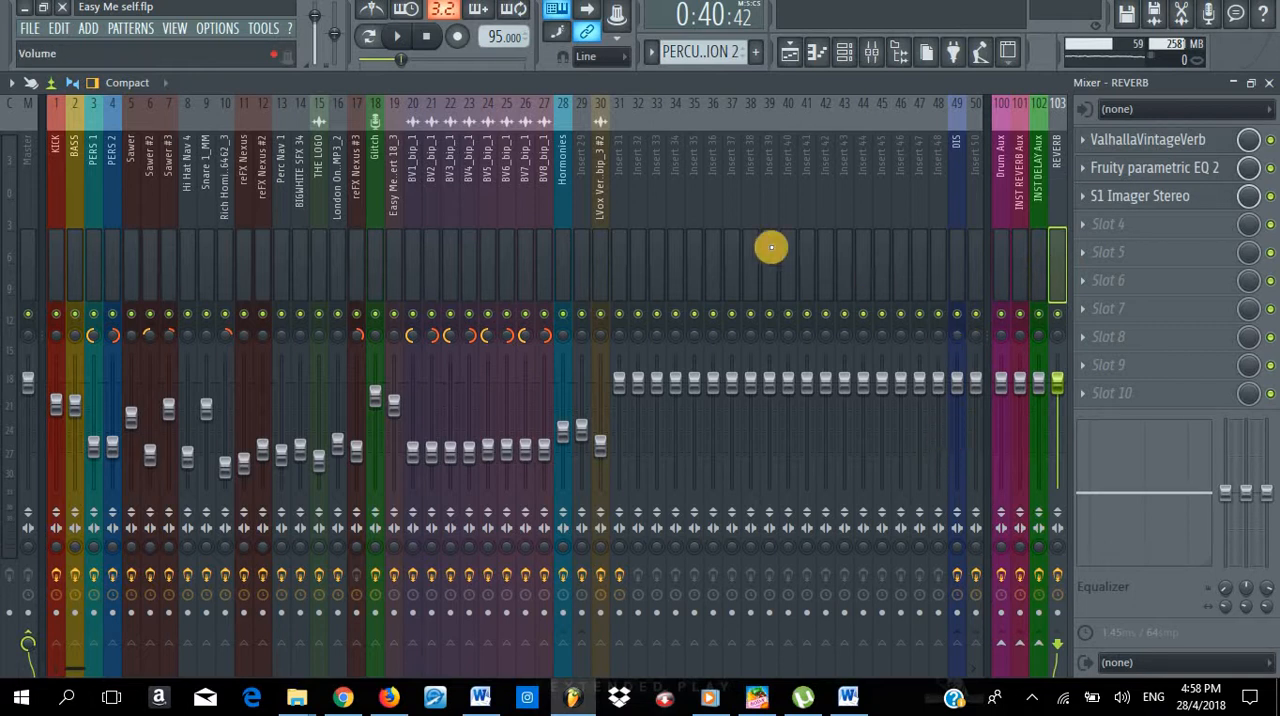
# - Switch to Firefox and look over the uploaded videos on the SherwayneVEVO YouTube channel
pyautogui.click(389, 697)
pyautogui.scroll(-3, 444, 590)
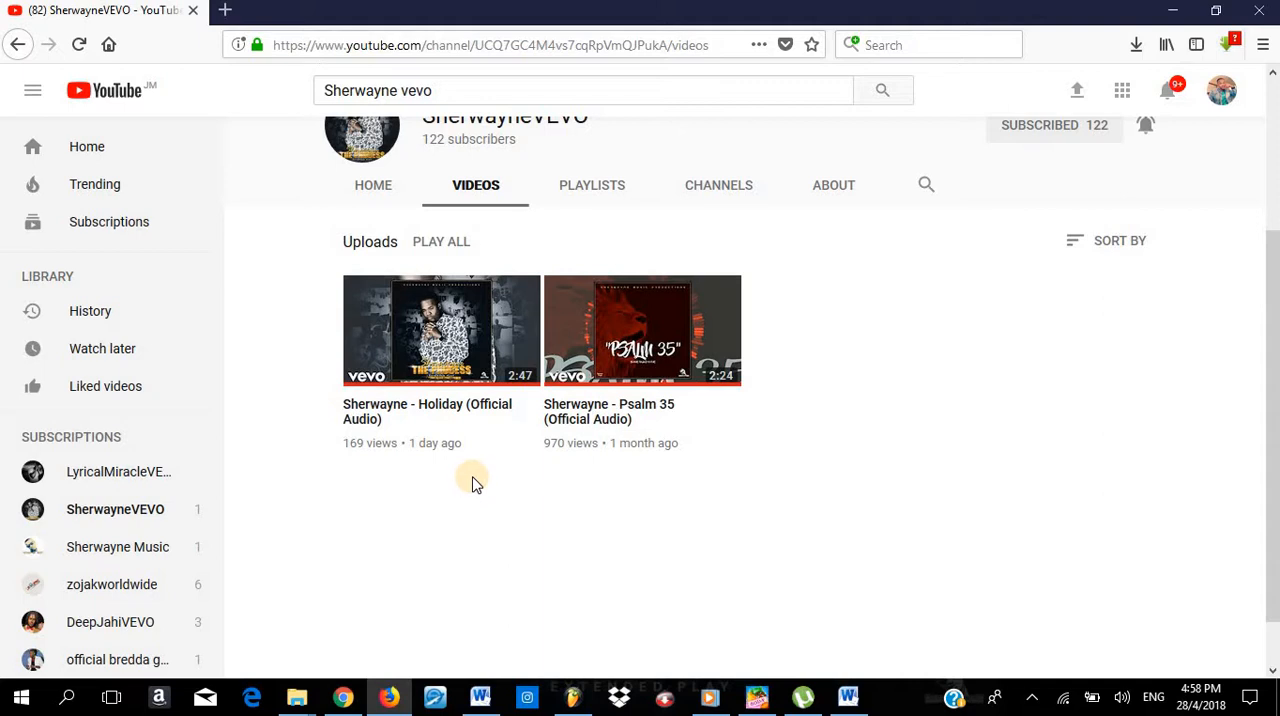
# - View the SherwayneVEVO channel header, and switch back to the Easy Me self.flp project in FL Studio
pyautogui.scroll(3, 520, 534)
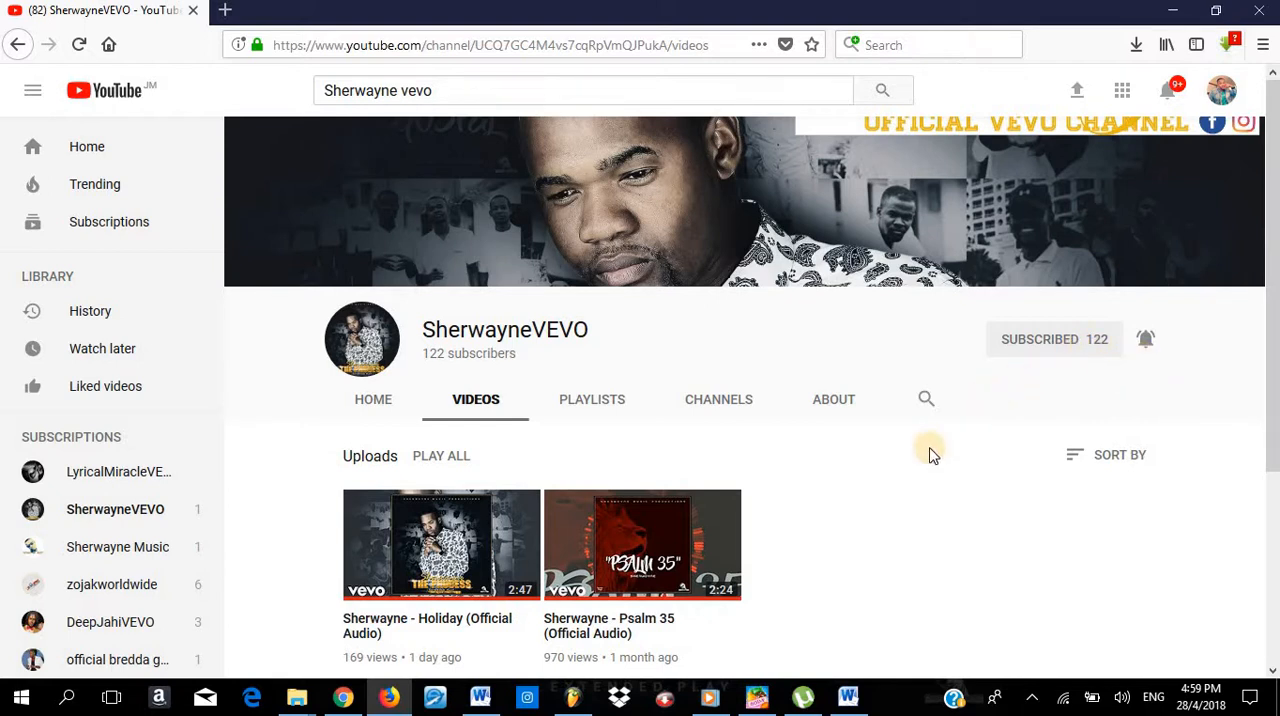
pyautogui.moveTo(585, 705)
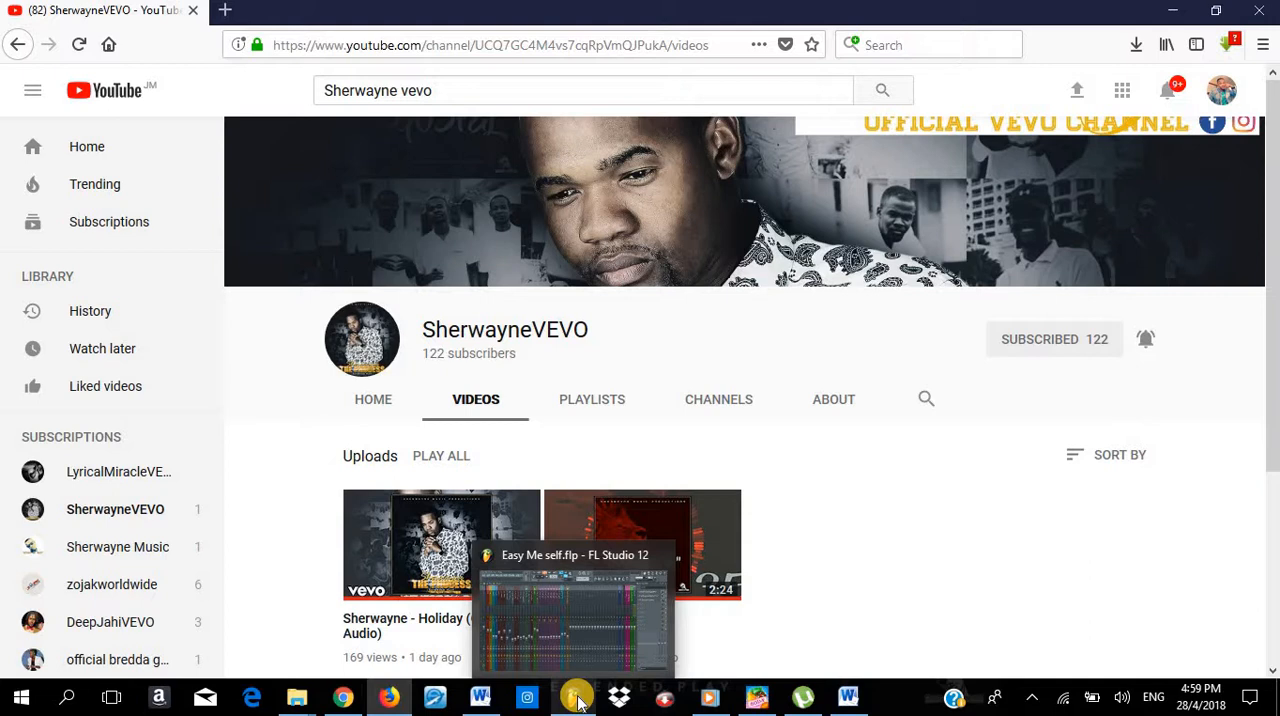
pyautogui.moveTo(522, 607)
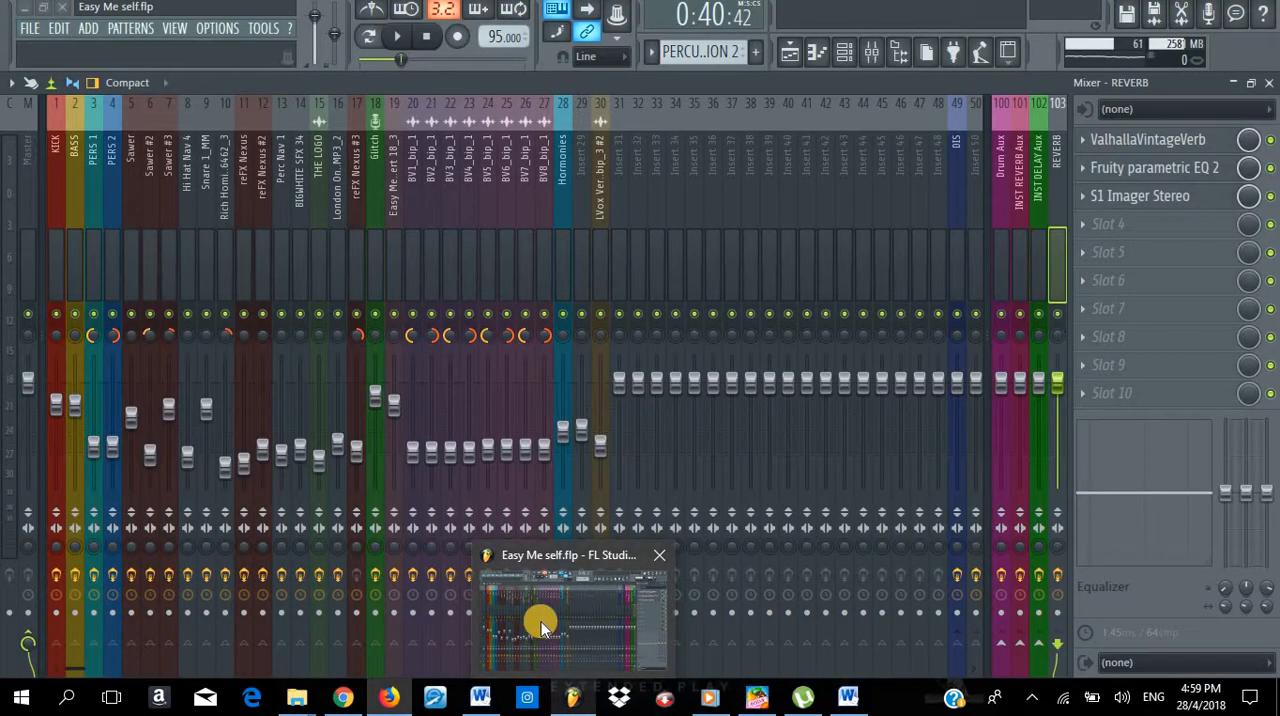
pyautogui.click(556, 590)
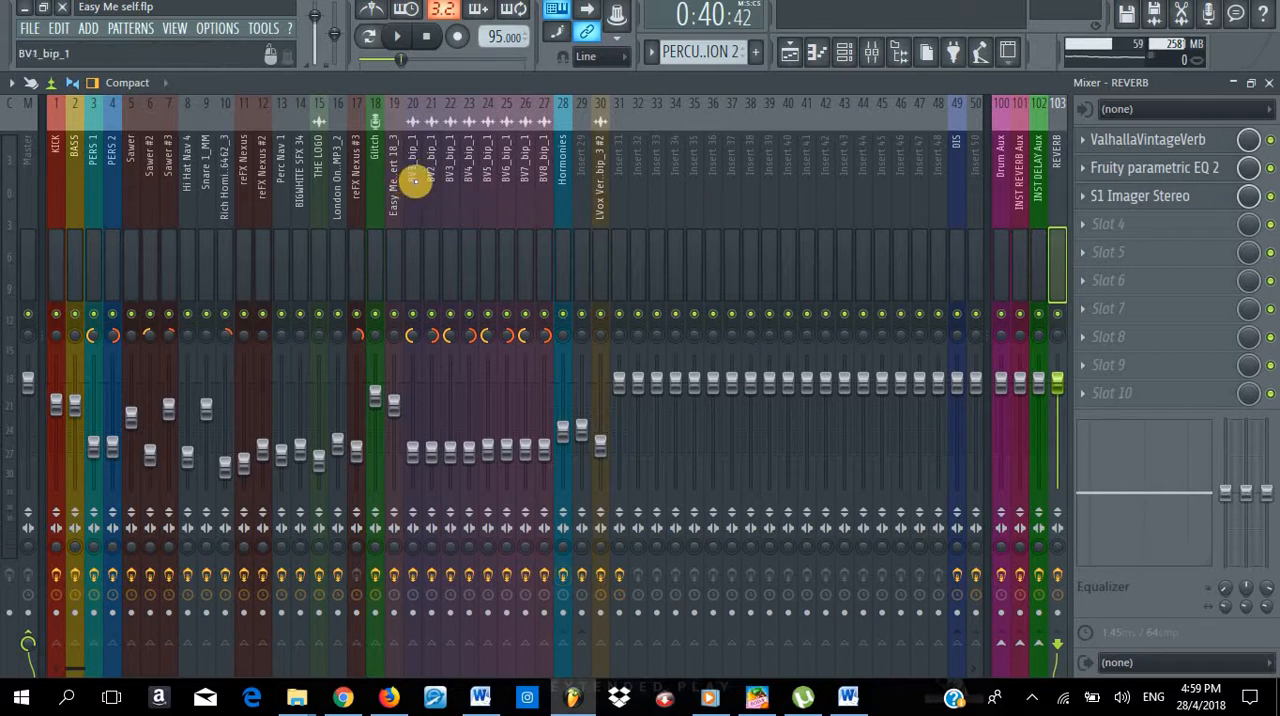
# - Close the mixer to clear the workspace, and start playback of the song
pyautogui.press('F9')
pyautogui.press('Escape')
pyautogui.press('Escape')
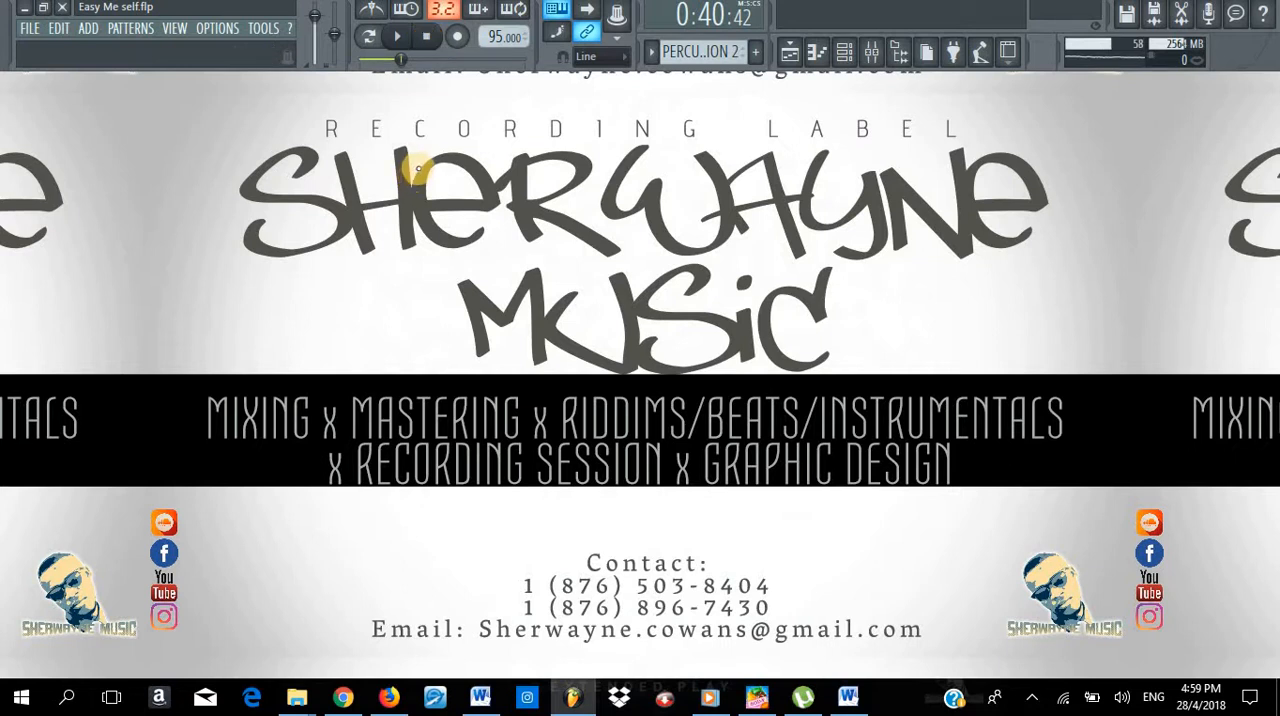
pyautogui.press('space')
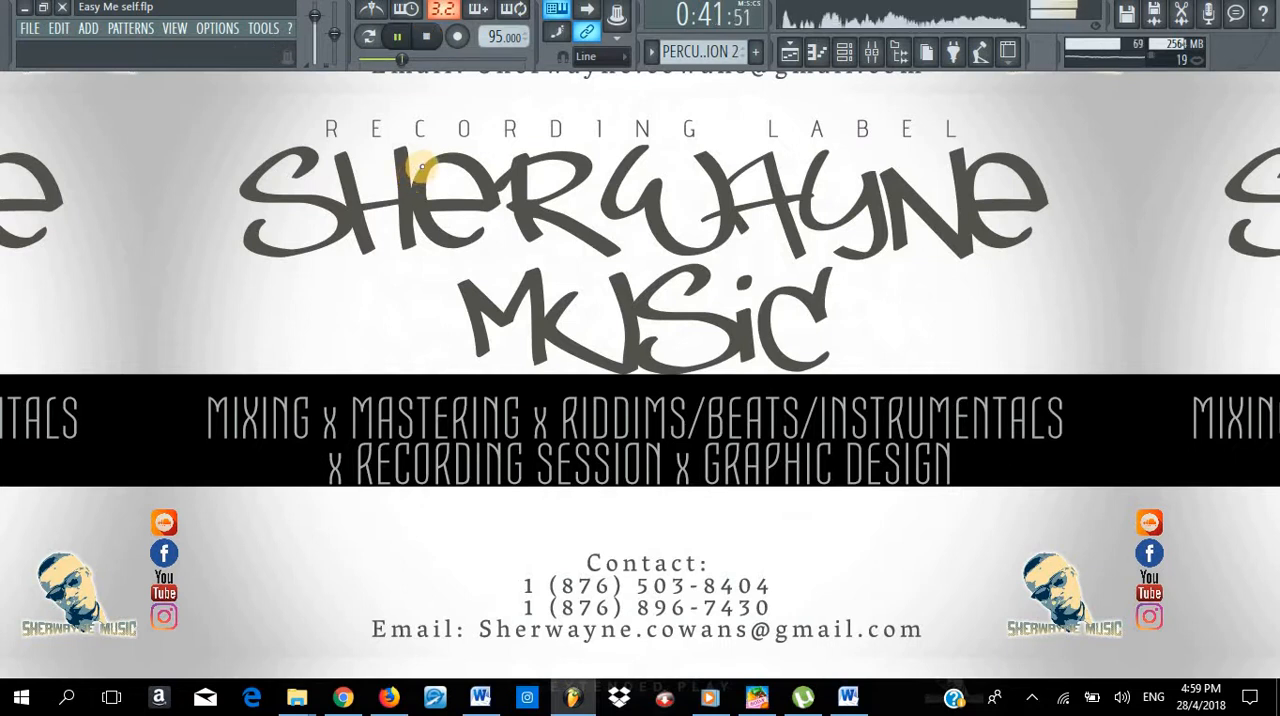